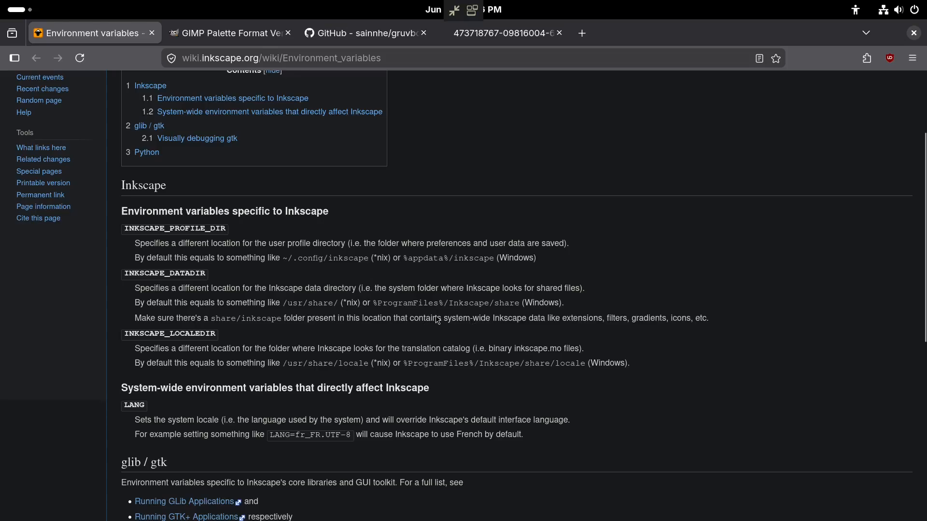
Switch to the terminal, change to the /usr/share/inkscape/ directory and list its contents.
{"action": "key", "text": "alt+Tab"}
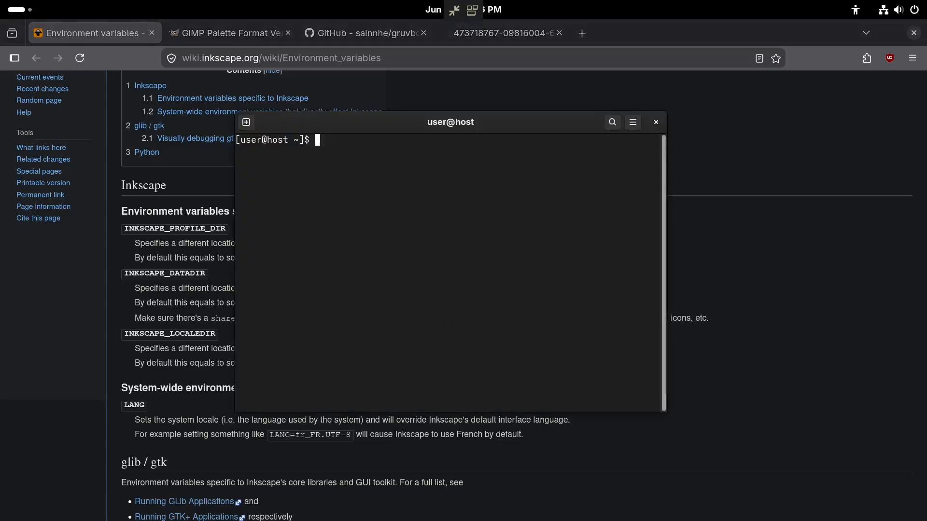
{"action": "type", "text": "cd /usr/share/inkscape/"}
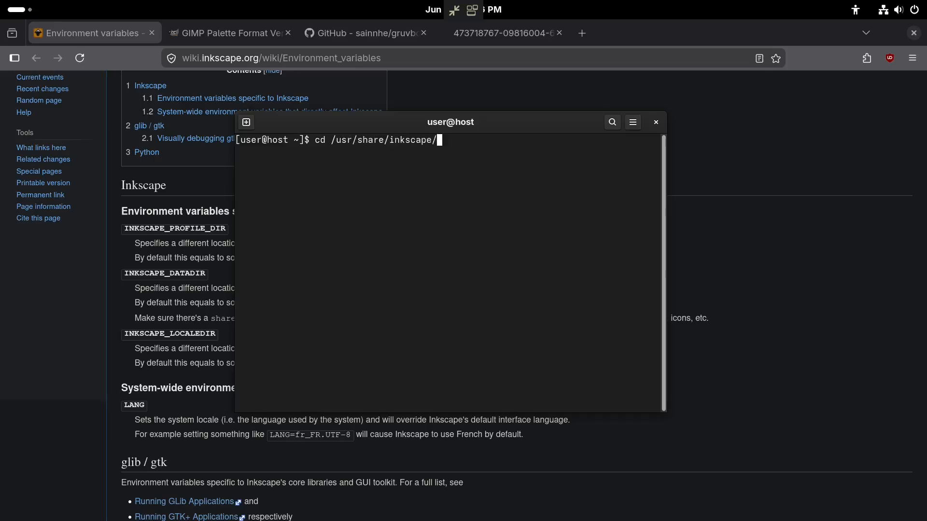
{"action": "key", "text": "Return"}
{"action": "type", "text": "ls"}
{"action": "key", "text": "Return"}
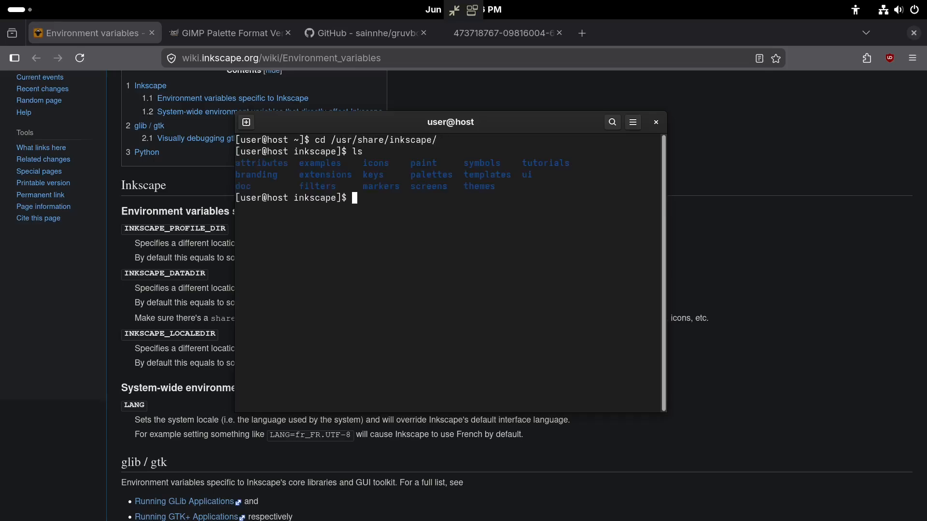
Change into Inkscape's palettes directory and list the palette files.
{"action": "double_click", "coordinate": [429, 175]}
{"action": "type", "text": "cd pal"}
{"action": "key", "text": "Tab"}
{"action": "key", "text": "Return"}
{"action": "type", "text": "ls"}
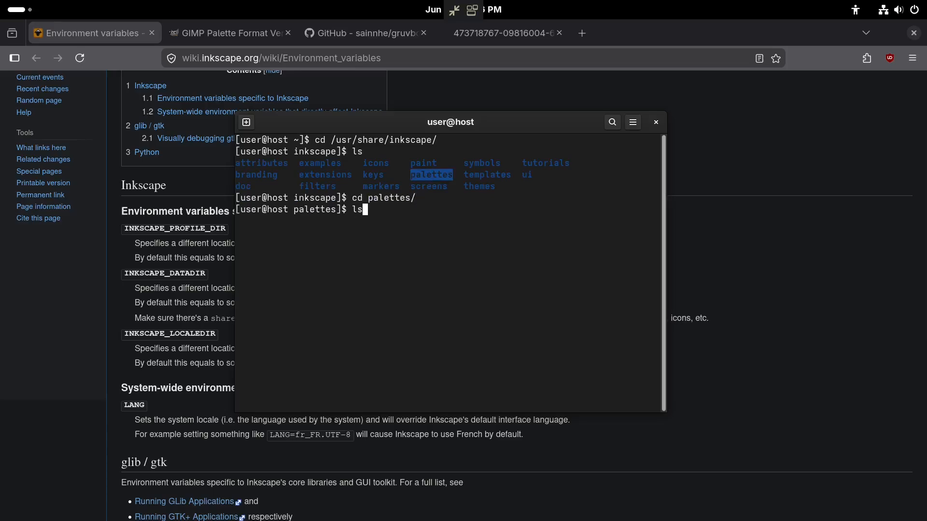
{"action": "key", "text": "Return"}
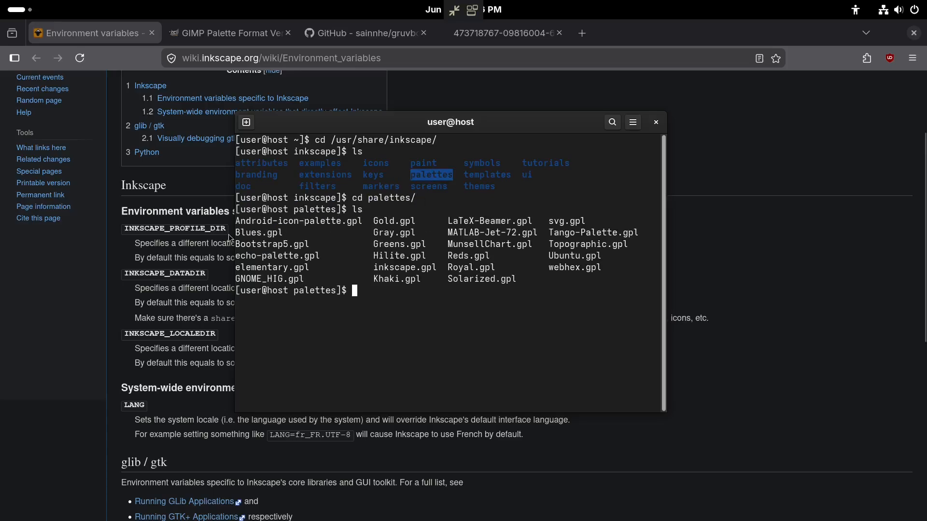
Switch to Inkscape and set the swatch palette to Royal.
{"action": "key", "text": "alt+Tab"}
{"action": "key", "text": "alt+Tab"}
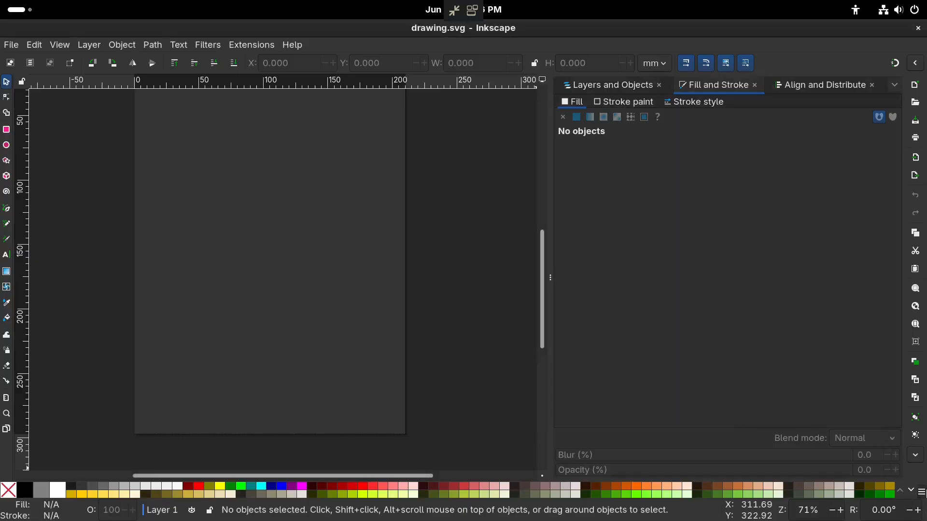
{"action": "left_click", "coordinate": [921, 492]}
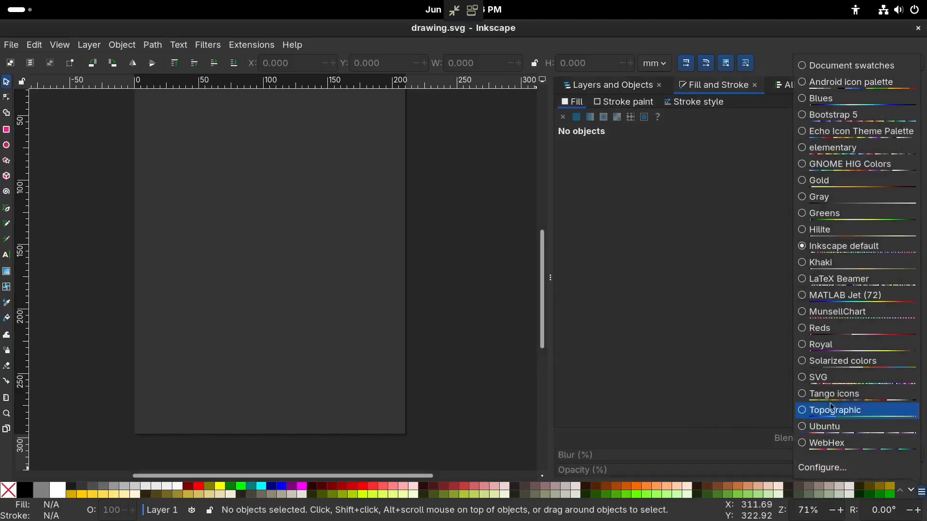
{"action": "left_click", "coordinate": [827, 346]}
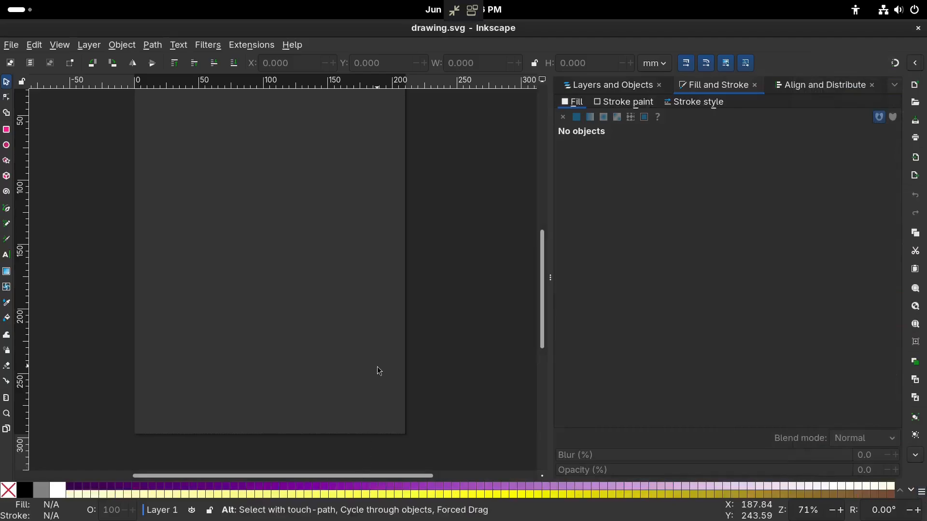
Switch back to the terminal, open Royal.gpl in nvim and tile the terminal on half the screen.
{"action": "key", "text": "alt+Tab"}
{"action": "type", "text": "nvim Royal.gpl"}
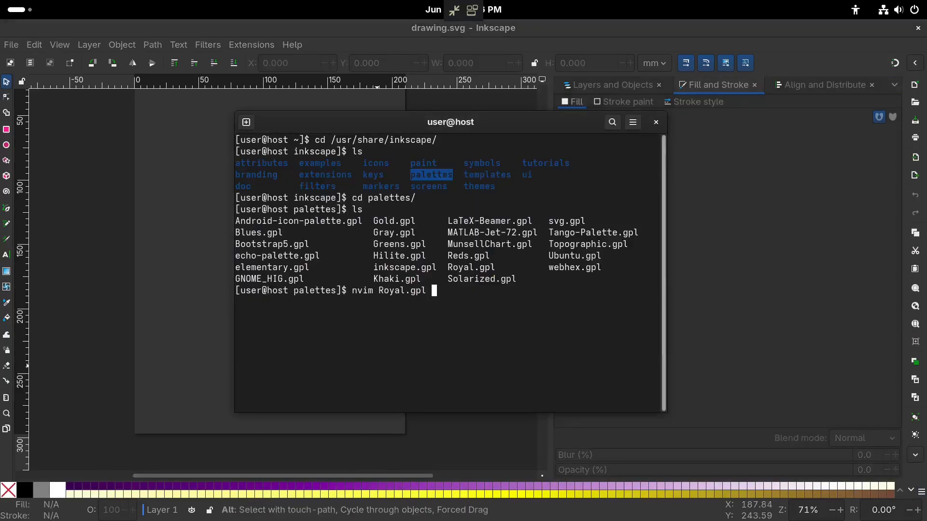
{"action": "key", "text": "Return"}
{"action": "key", "text": "super+Up"}
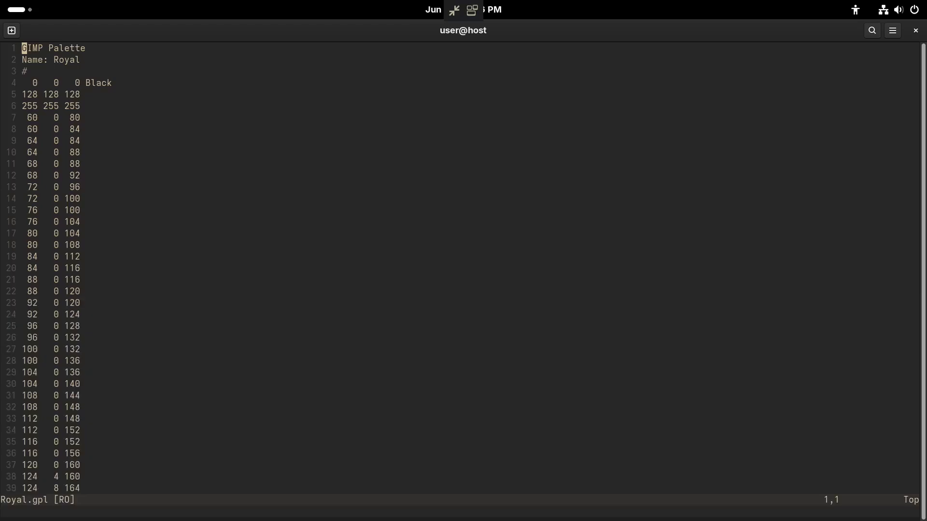
{"action": "key", "text": "super+Left"}
Switch to the browser and show the Header section of the GIMP Palette Format page in a maximized window.
{"action": "key", "text": "alt+Tab"}
{"action": "key", "text": "alt+Tab"}
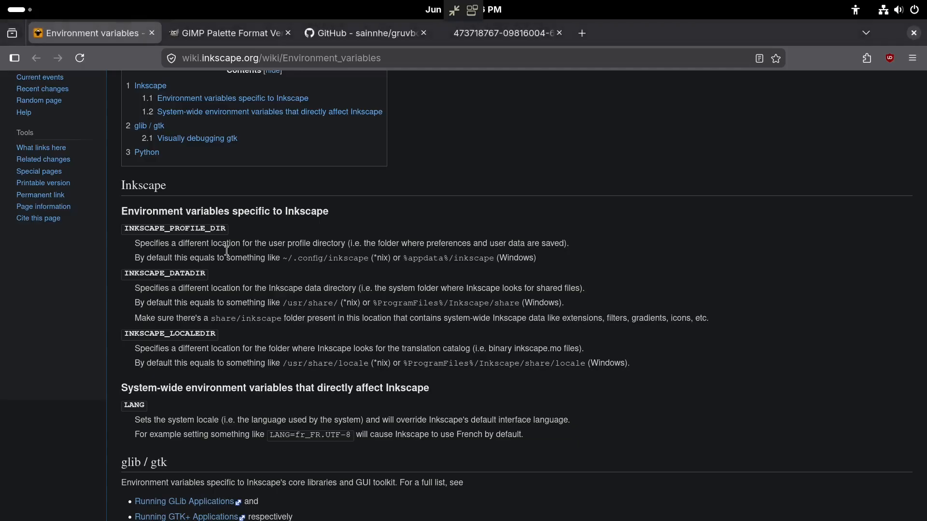
{"action": "left_click", "coordinate": [249, 46]}
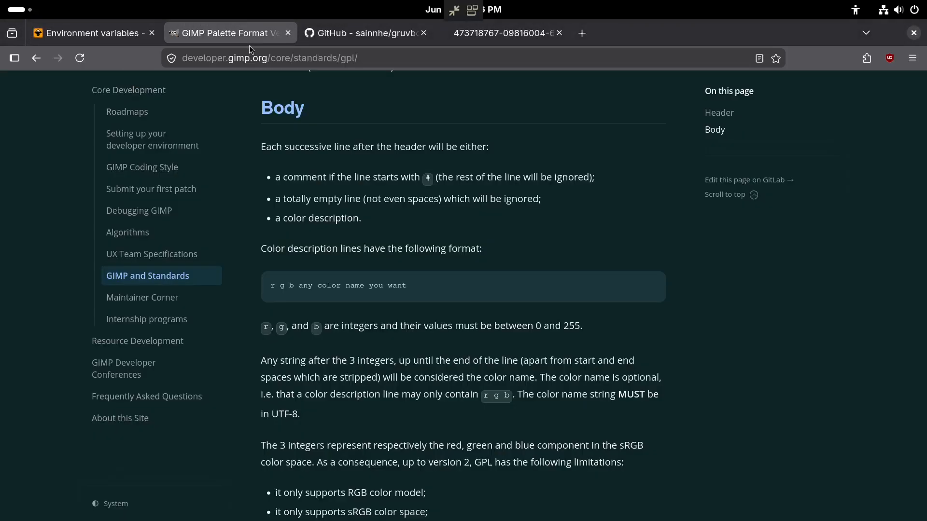
{"action": "key", "text": "super+Right"}
{"action": "scroll", "coordinate": [777, 340], "scroll_direction": "up", "scroll_amount": 8}
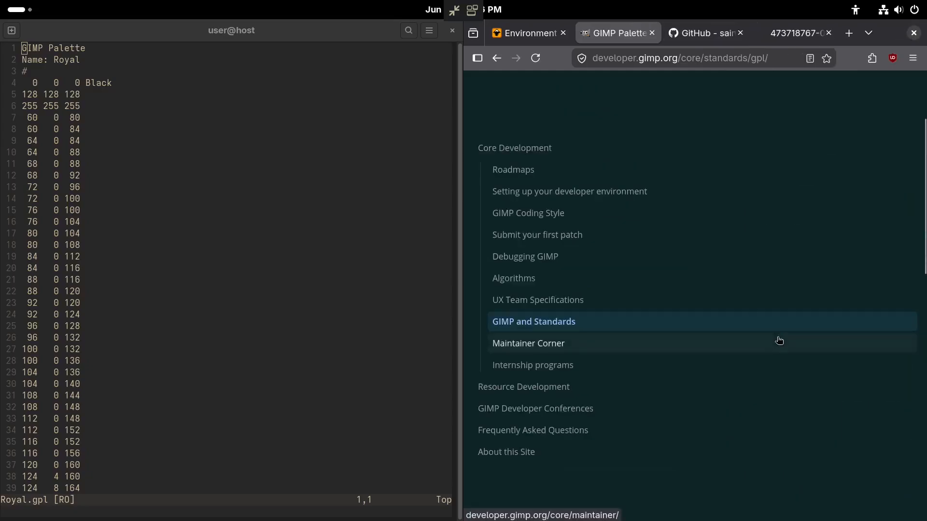
{"action": "key", "text": "super+Left"}
{"action": "key", "text": "super+Right"}
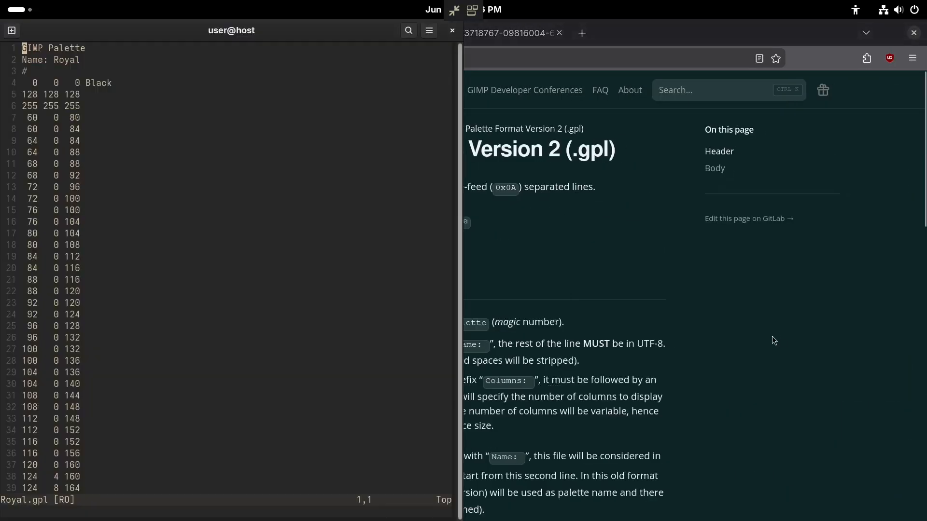
{"action": "key", "text": "super+Up"}
{"action": "scroll", "coordinate": [397, 256], "scroll_direction": "down", "scroll_amount": 2}
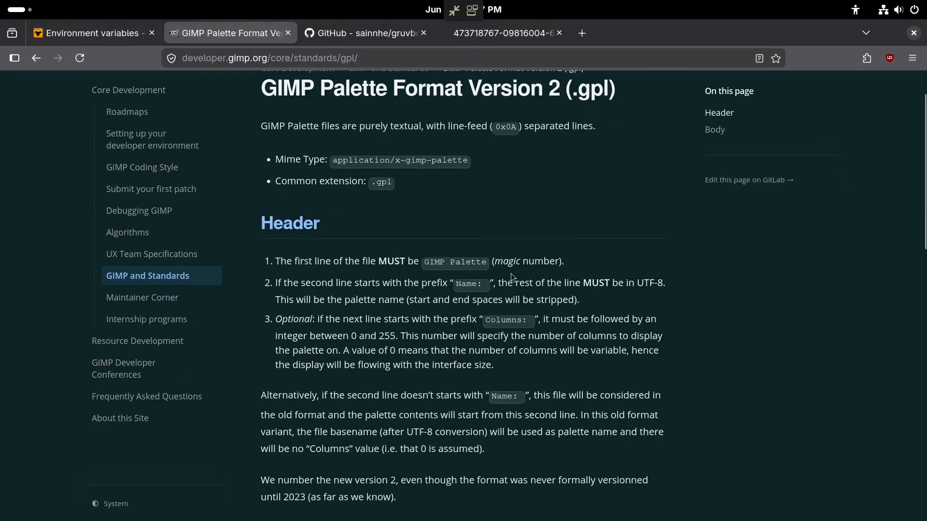
Compare the GIMP Palette and Name lines of Royal.gpl with the header rules on the format page.
{"action": "key", "text": "alt+Tab"}
{"action": "left_click_drag", "start_coordinate": [86, 50], "coordinate": [28, 54]}
{"action": "key", "text": "alt+Tab"}
{"action": "key", "text": "alt+Tab"}
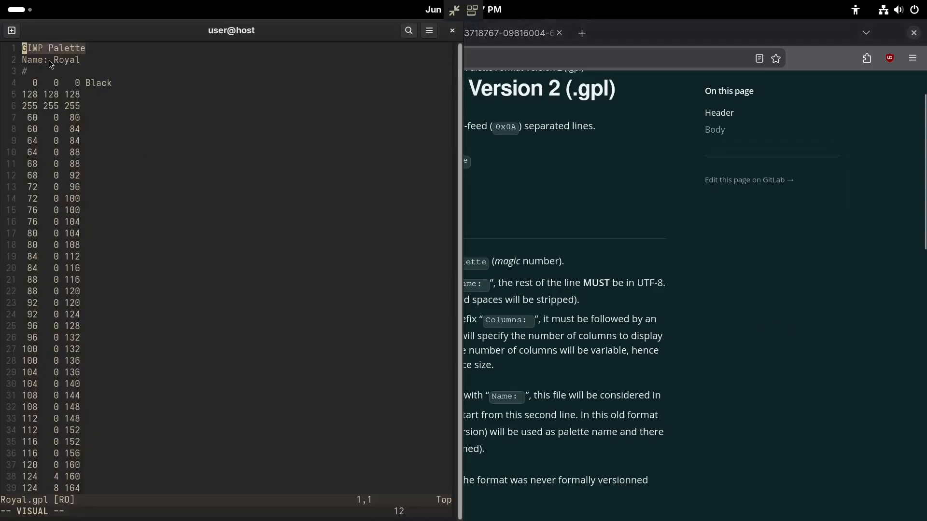
{"action": "left_click_drag", "start_coordinate": [80, 60], "coordinate": [17, 62]}
{"action": "left_click", "coordinate": [642, 264]}
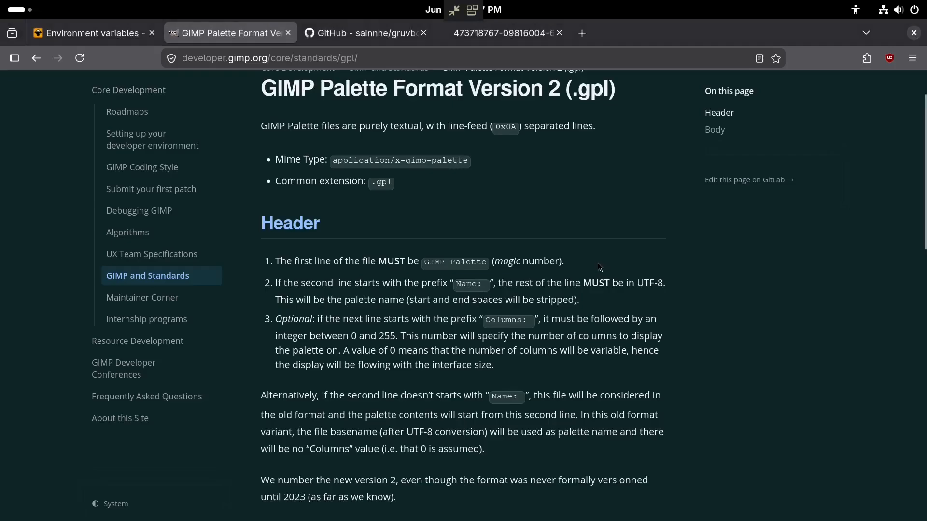
Read the Body section of the format page and examine the matching RGB color rows in Royal.gpl.
{"action": "scroll", "coordinate": [597, 262], "scroll_direction": "down", "scroll_amount": 5}
{"action": "scroll", "coordinate": [300, 216], "scroll_direction": "down", "scroll_amount": 2}
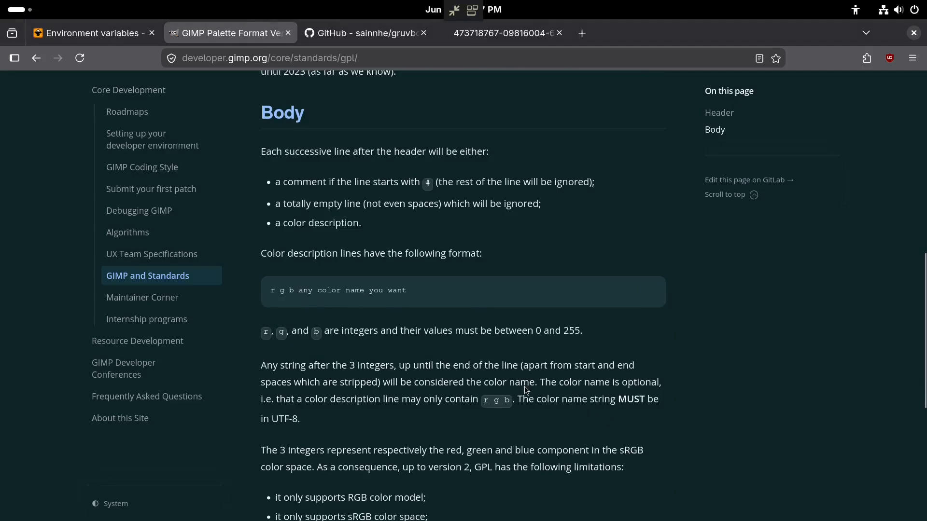
{"action": "key", "text": "alt+Tab"}
{"action": "left_click_drag", "start_coordinate": [30, 83], "coordinate": [164, 431]}
{"action": "double_click", "coordinate": [95, 84]}
{"action": "key", "text": "j"}
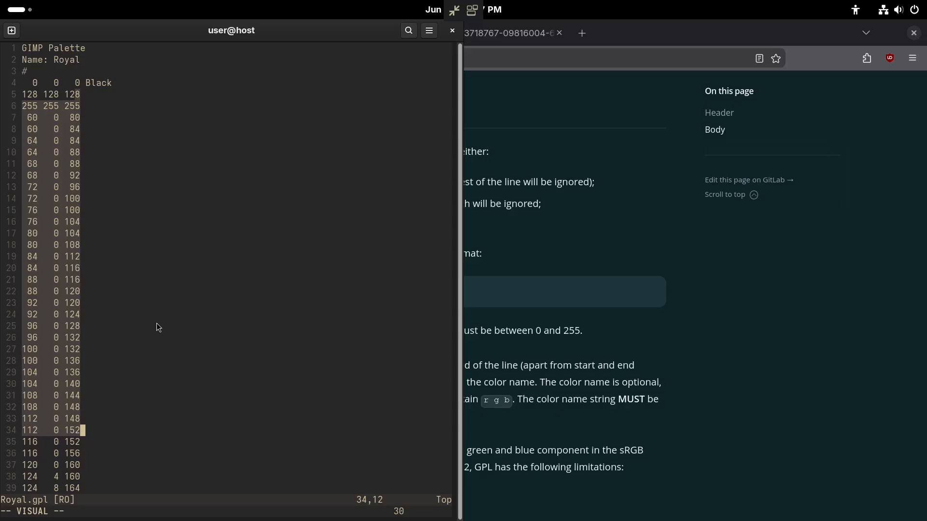
{"action": "left_click", "coordinate": [464, 76]}
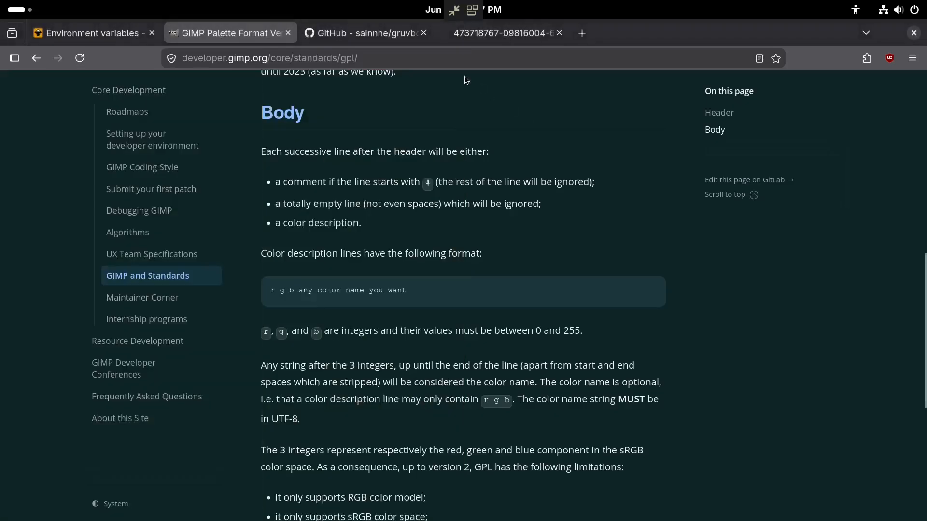
Look through the palettes on the gruvbox-material GitHub page and copy the dark palette image opened separately in the browser.
{"action": "left_click", "coordinate": [364, 34]}
{"action": "scroll", "coordinate": [381, 350], "scroll_direction": "down", "scroll_amount": 5}
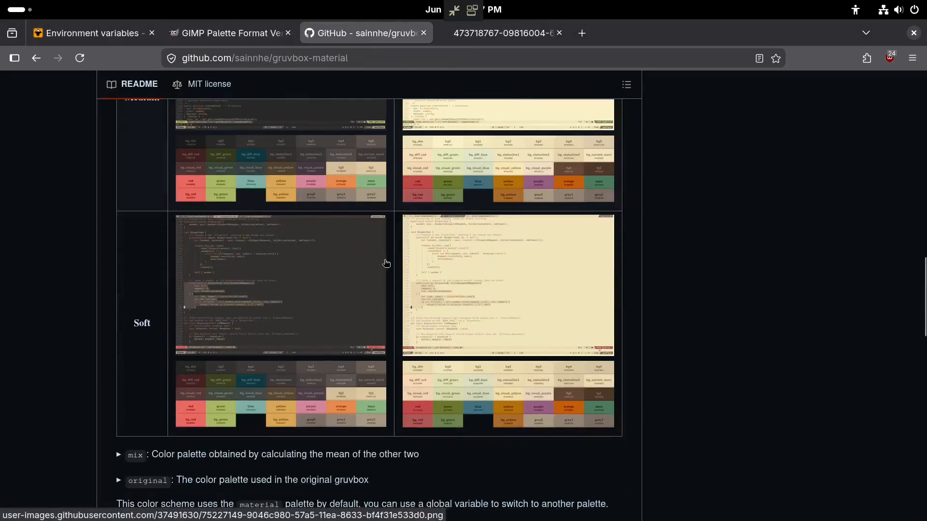
{"action": "scroll", "coordinate": [385, 262], "scroll_direction": "up", "scroll_amount": 4}
{"action": "left_click", "coordinate": [492, 33]}
{"action": "right_click", "coordinate": [404, 190]}
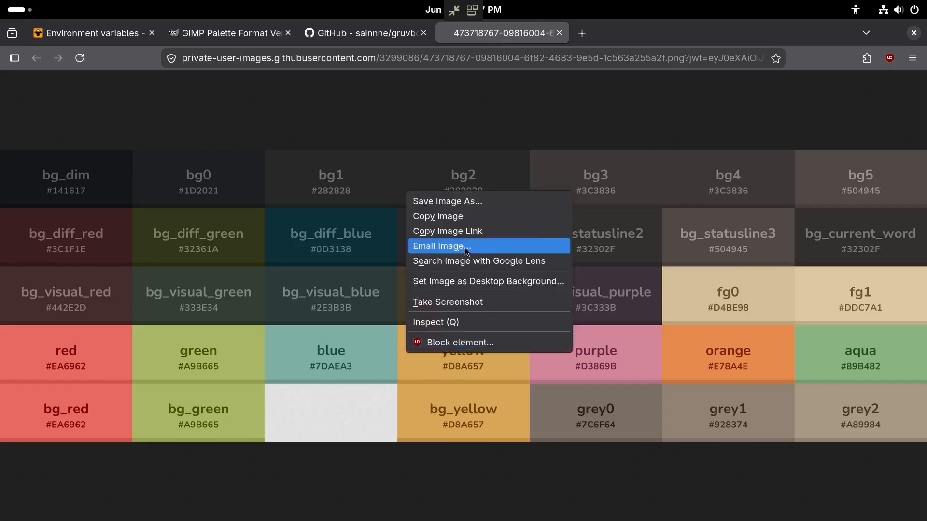
{"action": "left_click", "coordinate": [455, 213]}
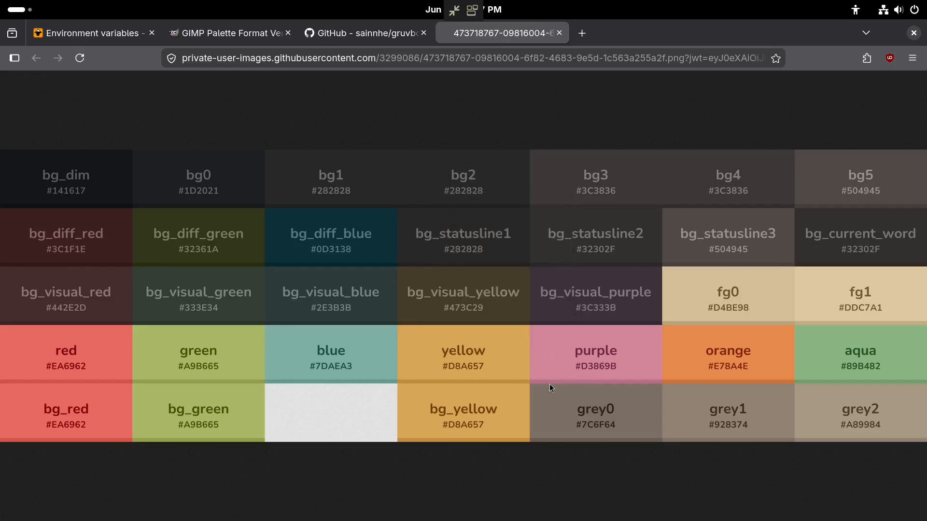
Paste the palette image into the Inkscape drawing and place it at about X -65.7 mm, Y -53.8 mm.
{"action": "key", "text": "alt+Tab"}
{"action": "key", "text": "alt+Tab"}
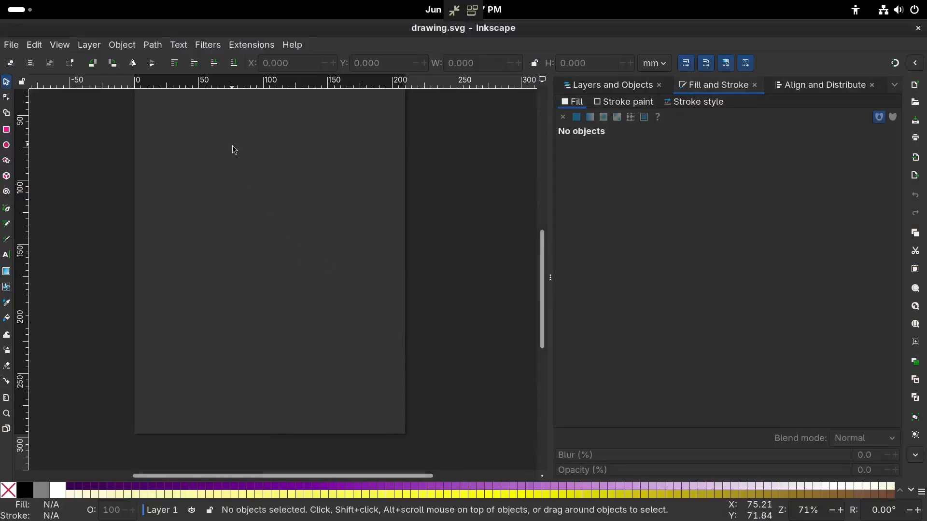
{"action": "key", "text": "ctrl+v"}
{"action": "left_click_drag", "start_coordinate": [232, 219], "coordinate": [401, 181]}
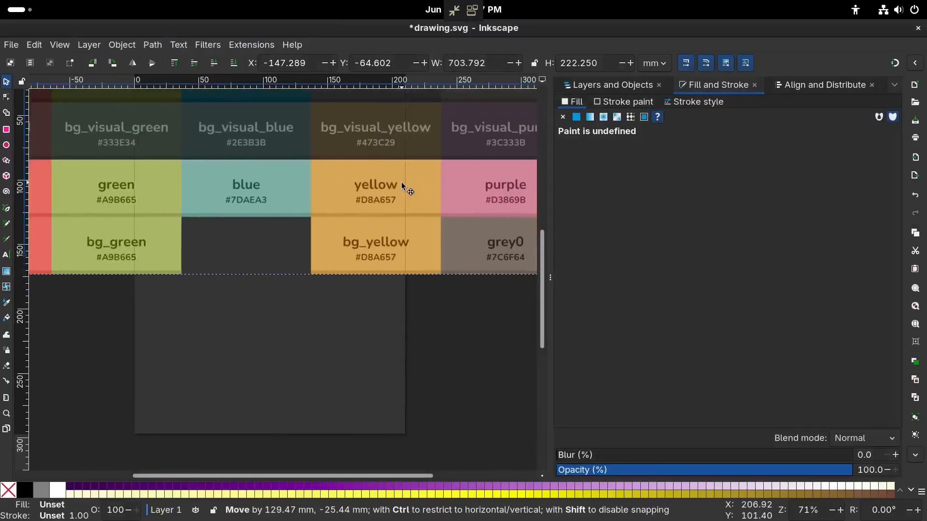
{"action": "left_click", "coordinate": [318, 344]}
{"action": "left_click_drag", "start_coordinate": [183, 182], "coordinate": [289, 196]}
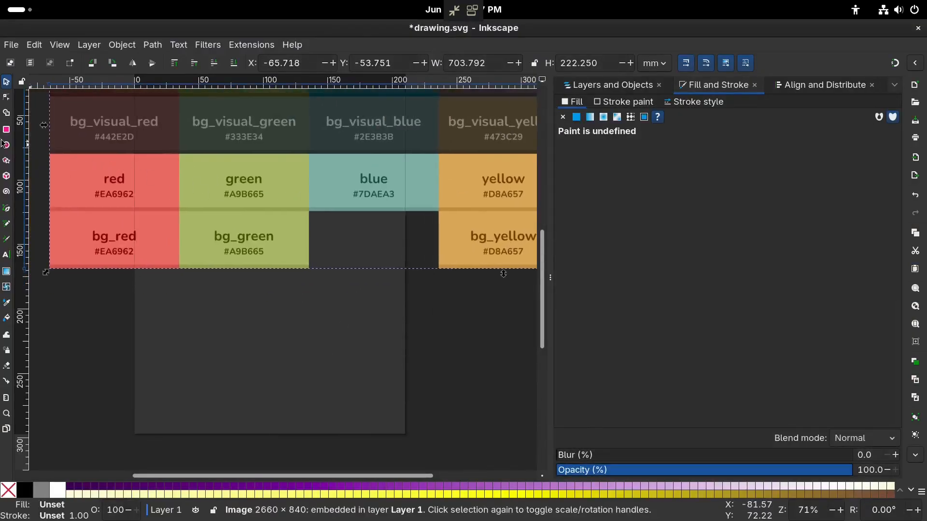
Draw a square about 19.8 mm wide on the page below the palette image.
{"action": "key", "text": "r"}
{"action": "left_click_drag", "start_coordinate": [165, 300], "coordinate": [191, 326]}
{"action": "key", "text": "Escape"}
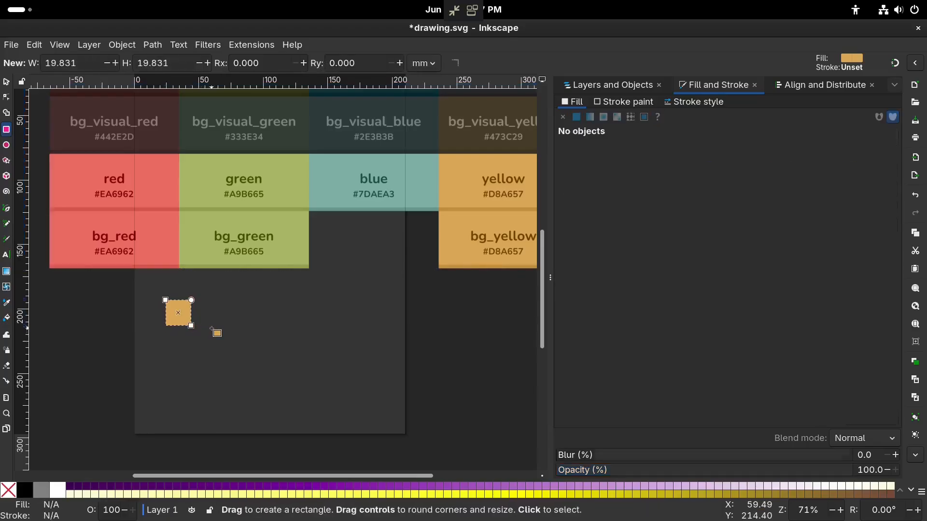
Copy the yellow square and paste four copies in a row beside it.
{"action": "key", "text": "s"}
{"action": "left_click", "coordinate": [191, 324]}
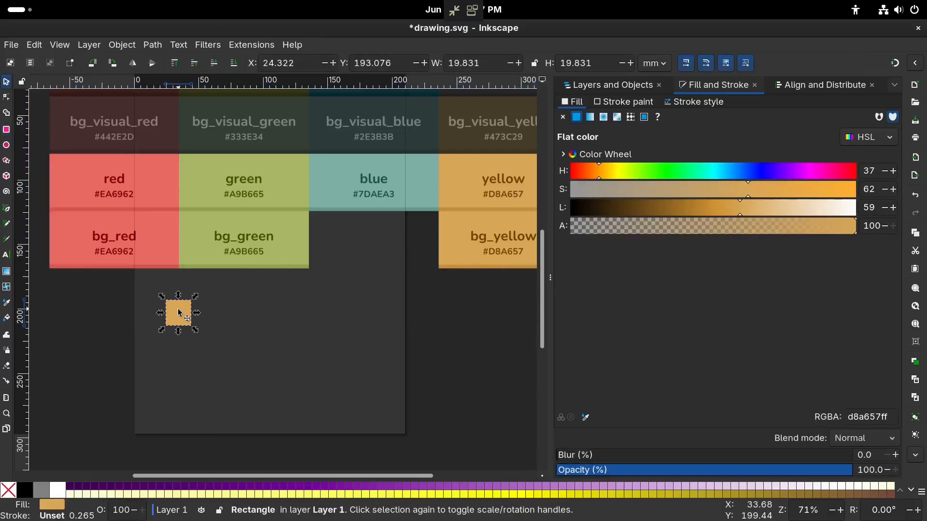
{"action": "key", "text": "ctrl+v"}
{"action": "key", "text": "ctrl+v"}
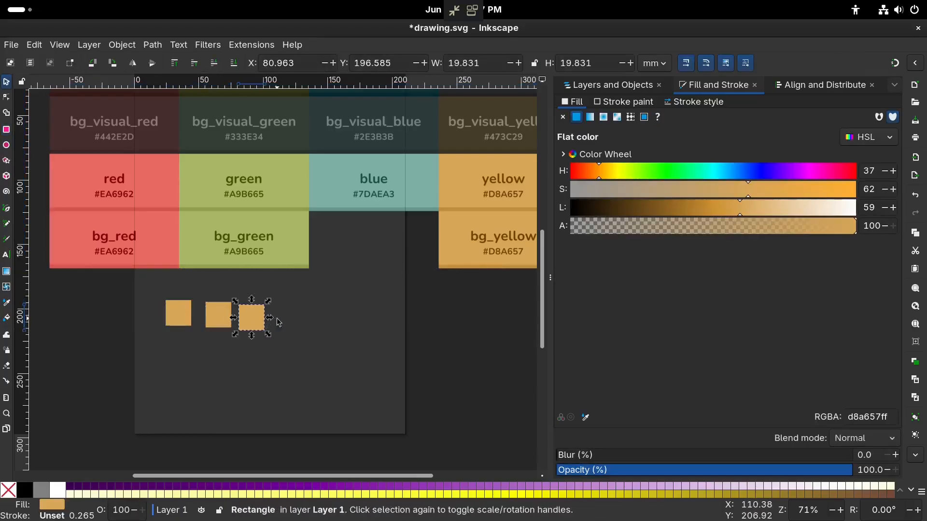
{"action": "key", "text": "ctrl+v"}
{"action": "key", "text": "ctrl+v"}
Center the five squares on the page's horizontal axis and distribute them with even horizontal gaps.
{"action": "key", "text": "Escape"}
{"action": "left_click_drag", "start_coordinate": [155, 292], "coordinate": [389, 389]}
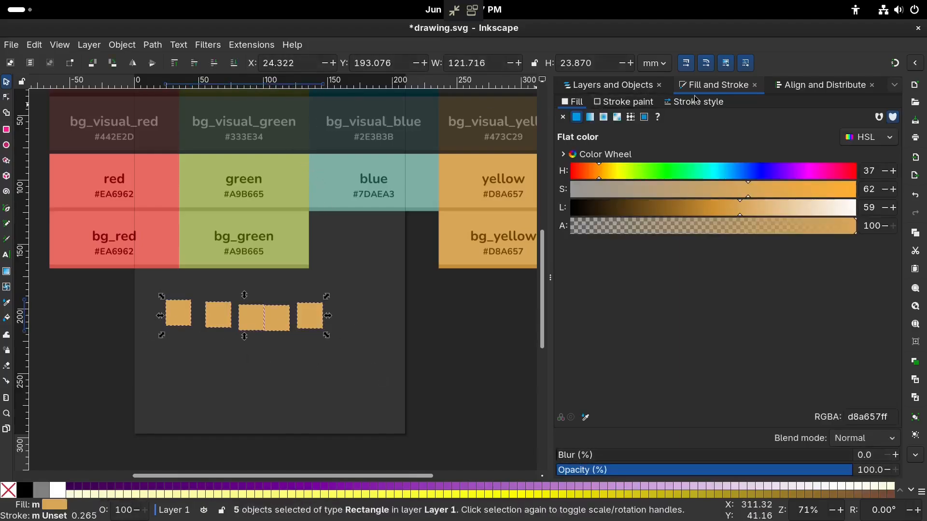
{"action": "left_click", "coordinate": [121, 45]}
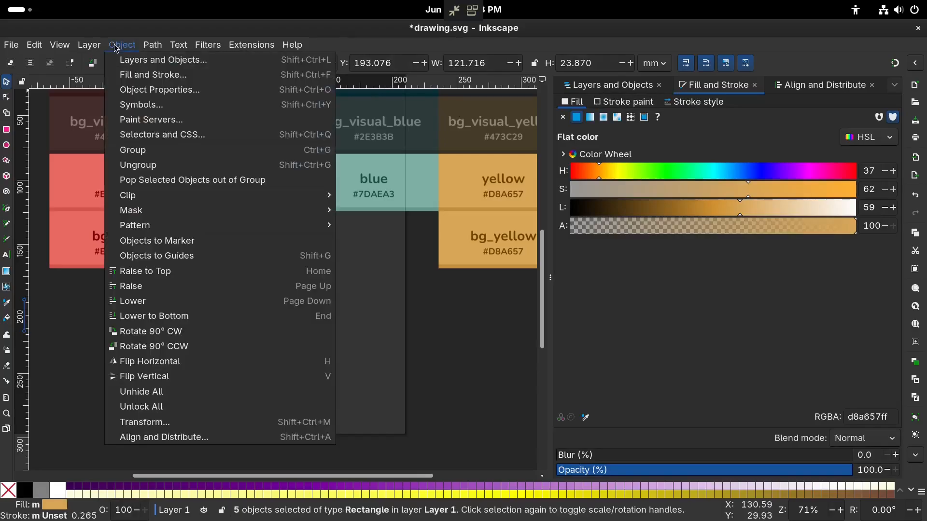
{"action": "left_click", "coordinate": [203, 436]}
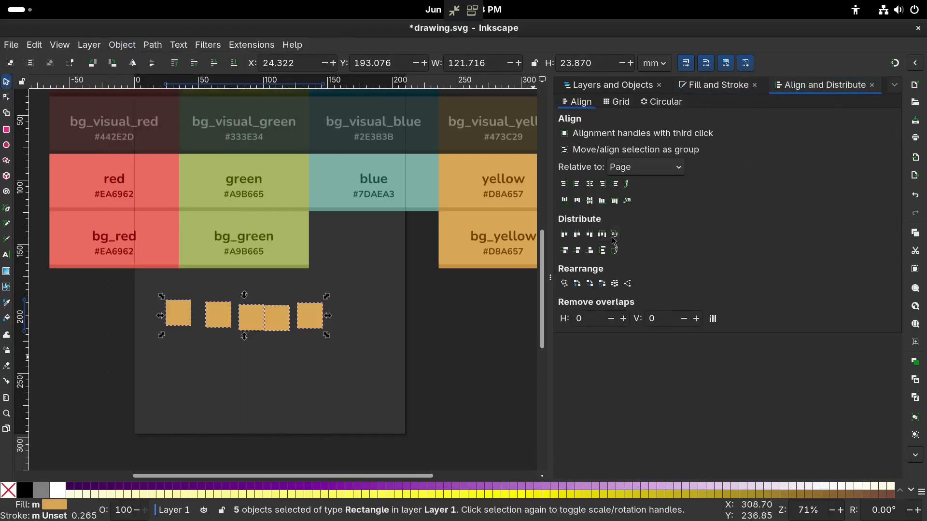
{"action": "left_click", "coordinate": [593, 202]}
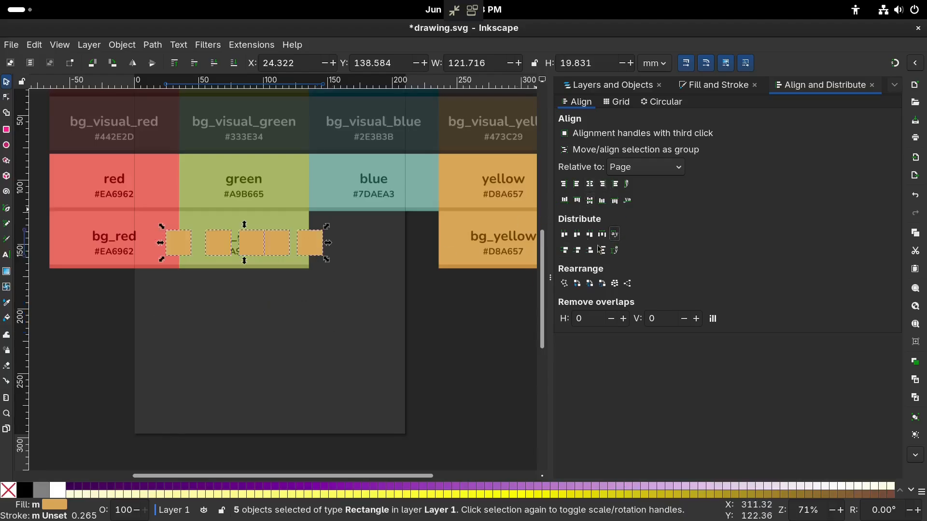
{"action": "left_click", "coordinate": [611, 236]}
Move the row of squares below the palette image and delete the rightmost square.
{"action": "left_click_drag", "start_coordinate": [317, 249], "coordinate": [331, 333]}
{"action": "left_click", "coordinate": [395, 334]}
{"action": "left_click", "coordinate": [316, 324]}
{"action": "key", "text": "Delete"}
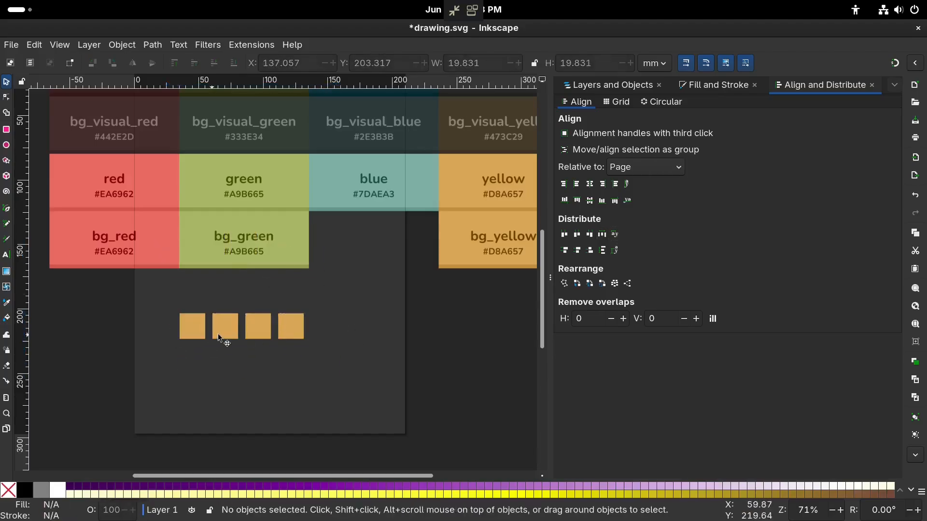
Set the fill colour of the first square in the row to ea6962.
{"action": "left_click", "coordinate": [200, 331]}
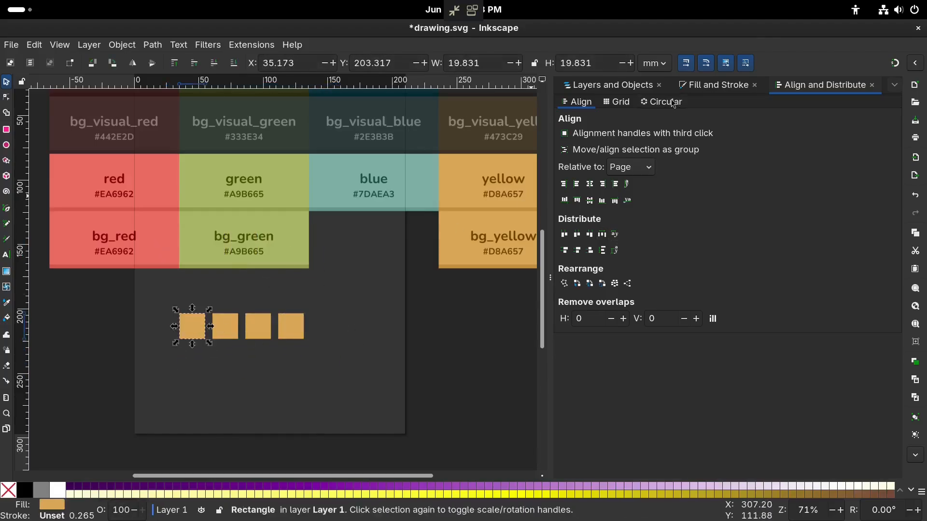
{"action": "left_click", "coordinate": [699, 91]}
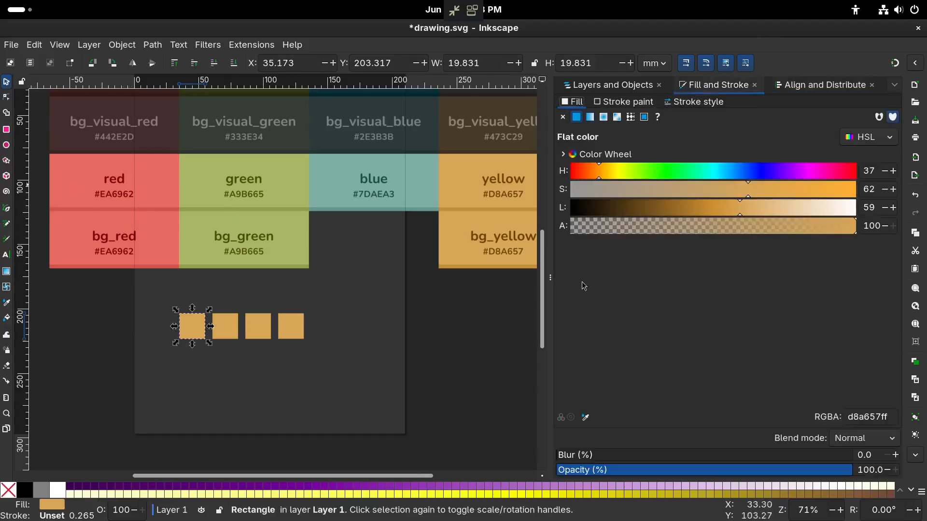
{"action": "double_click", "coordinate": [872, 416]}
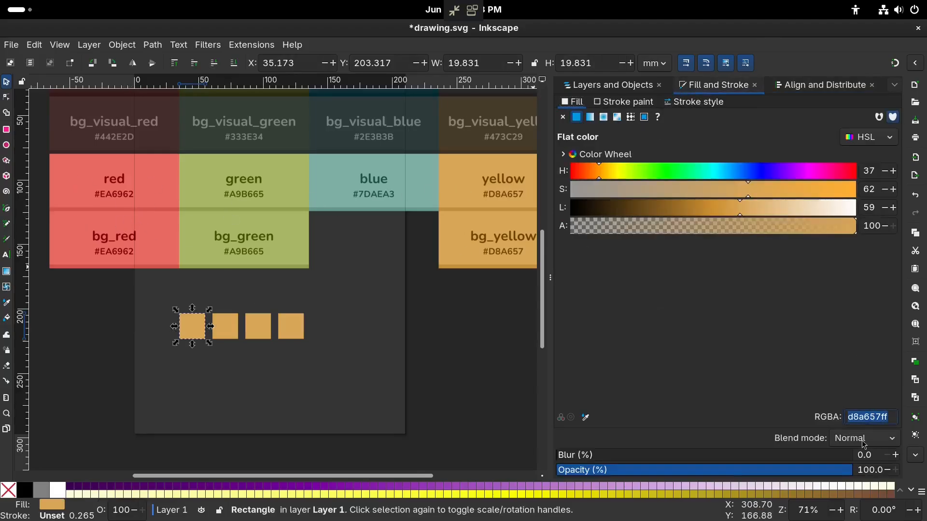
{"action": "type", "text": "ea6962"}
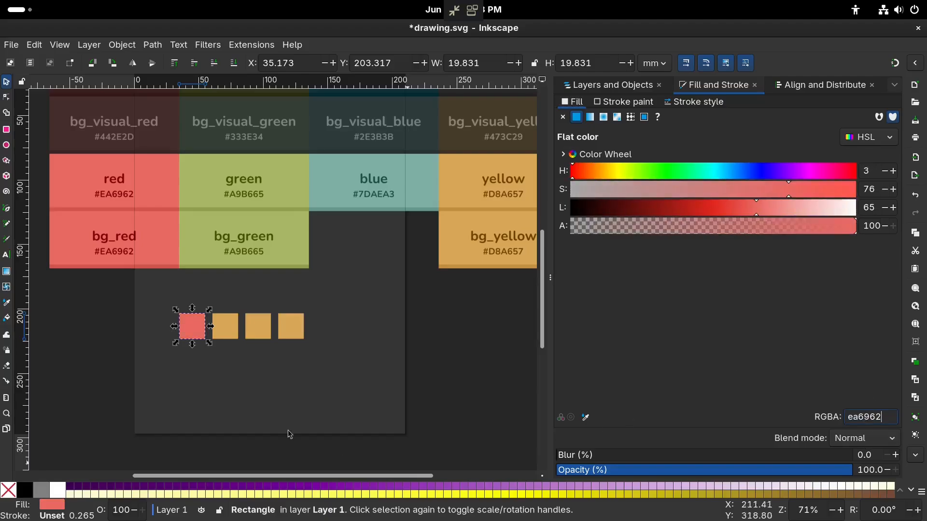
Set the fill colour of the second square in the row to a9b665.
{"action": "key", "text": "Tab"}
{"action": "double_click", "coordinate": [869, 418]}
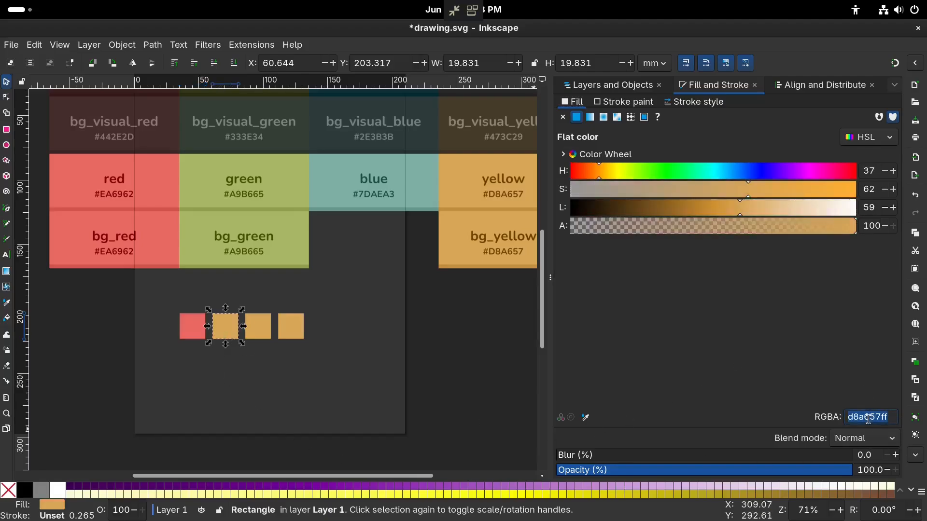
{"action": "type", "text": "a9"}
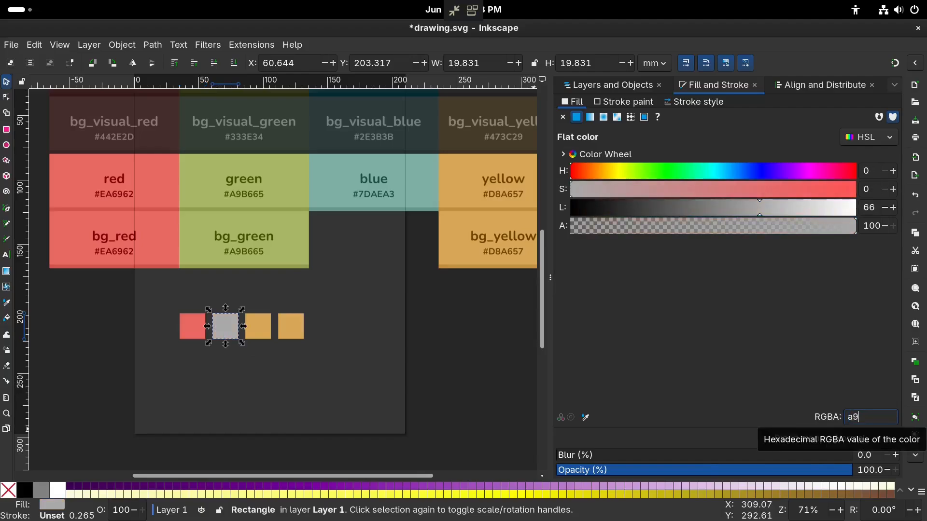
{"action": "type", "text": "b665"}
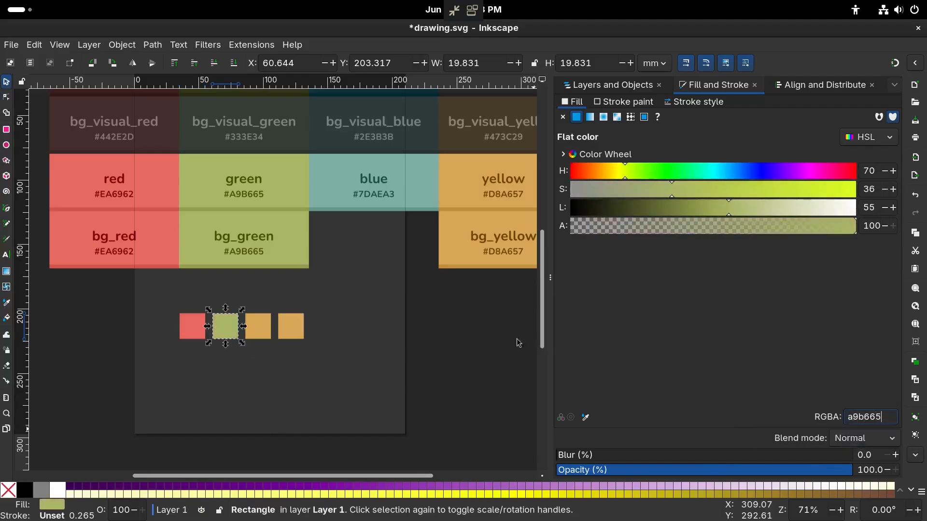
Set the fill colour of the third square in the row to 7daea3.
{"action": "left_click", "coordinate": [265, 329]}
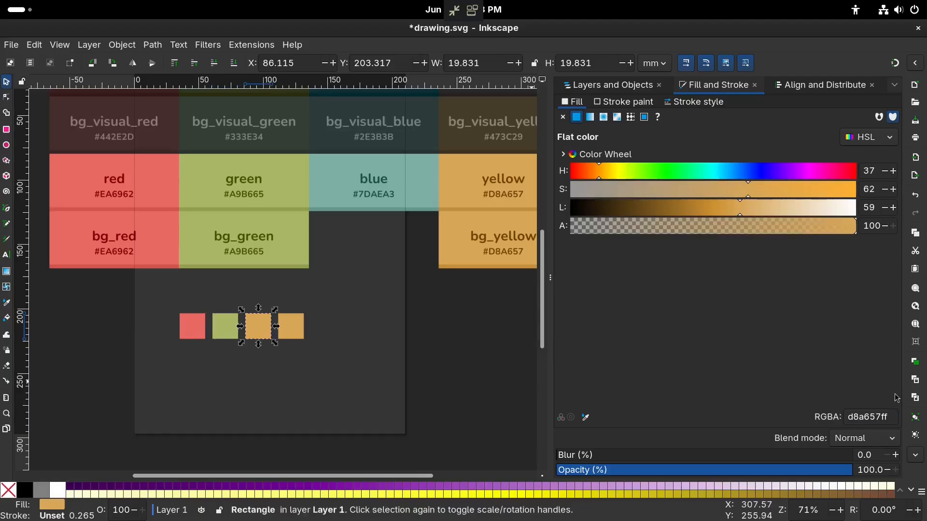
{"action": "double_click", "coordinate": [867, 422]}
{"action": "type", "text": "7daea3"}
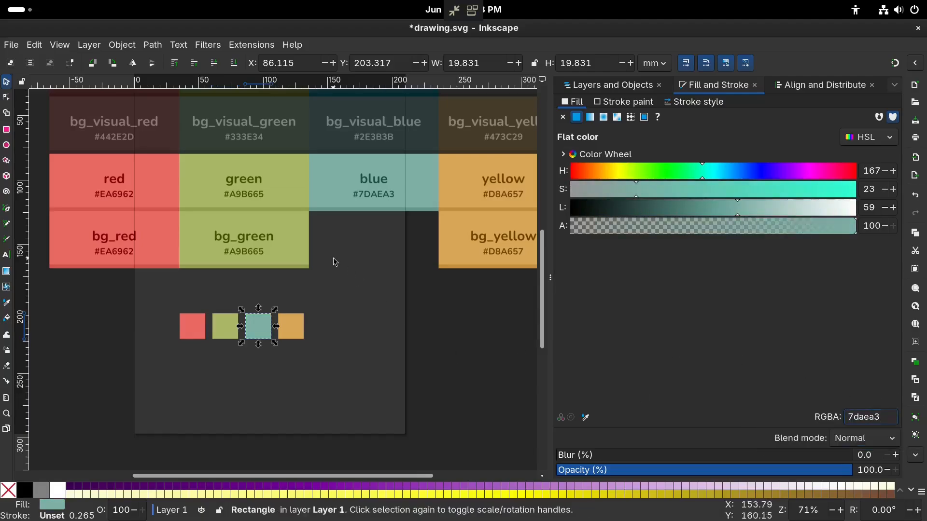
Delete the embedded palette image above the row of squares.
{"action": "left_click", "coordinate": [337, 357]}
{"action": "left_click", "coordinate": [248, 225]}
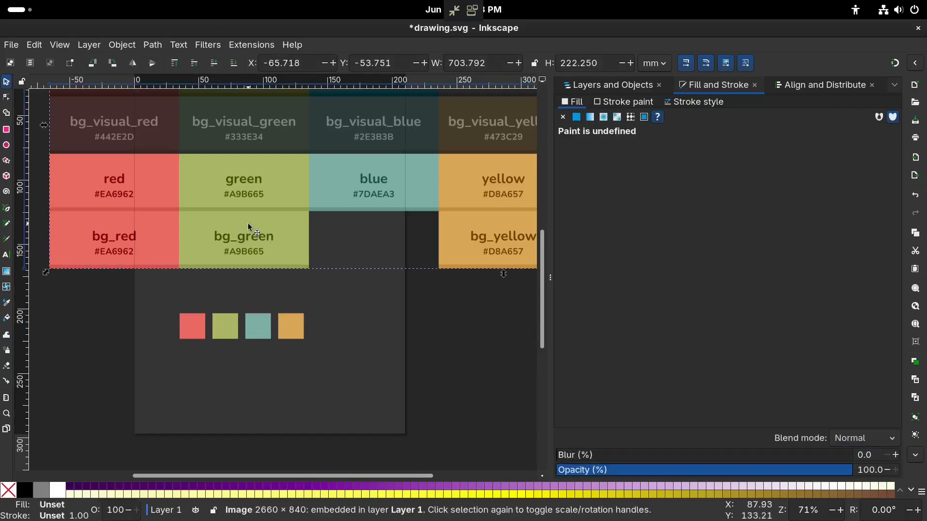
{"action": "key", "text": "Delete"}
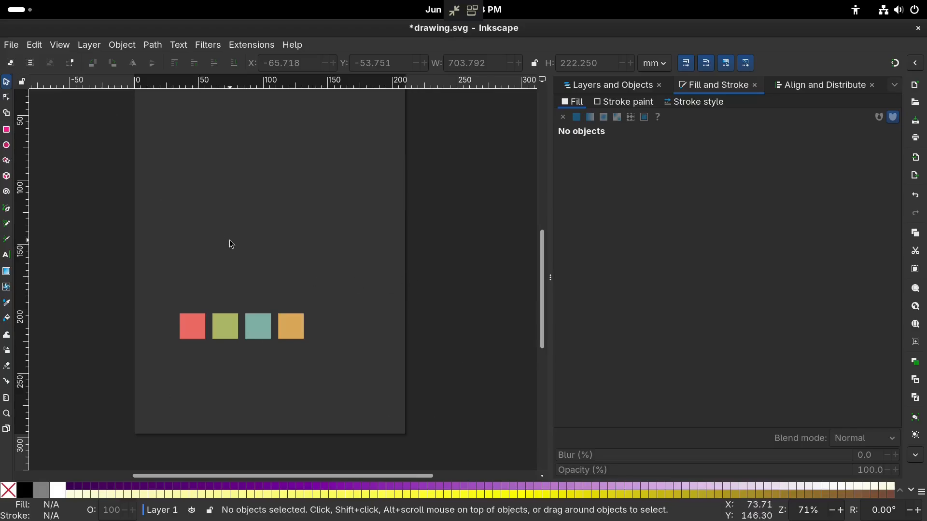
Save the drawing as gruvbox.gpl in the home folder using the GIMP Palette (*.gpl) format.
{"action": "left_click", "coordinate": [6, 48]}
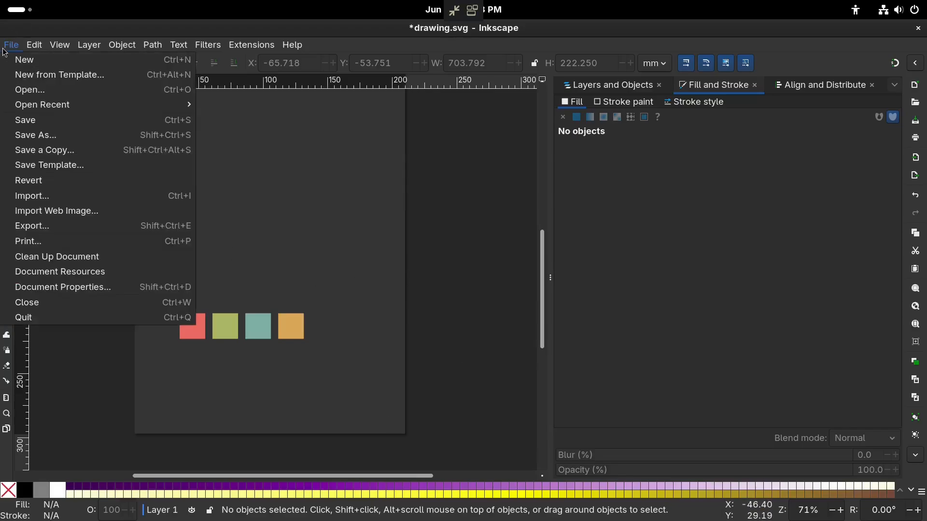
{"action": "left_click", "coordinate": [61, 136]}
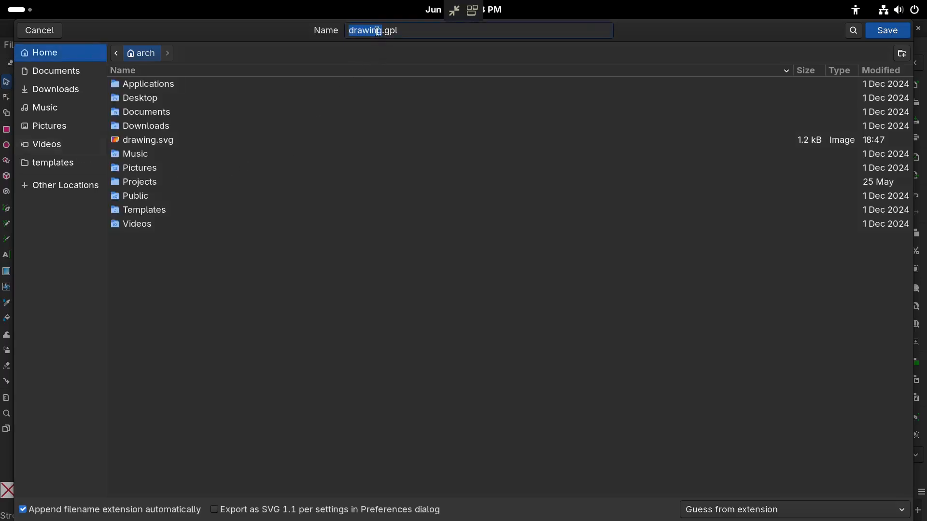
{"action": "type", "text": "gruvbox"}
{"action": "left_click", "coordinate": [749, 509]}
{"action": "scroll", "coordinate": [835, 325], "scroll_direction": "down", "scroll_amount": 5}
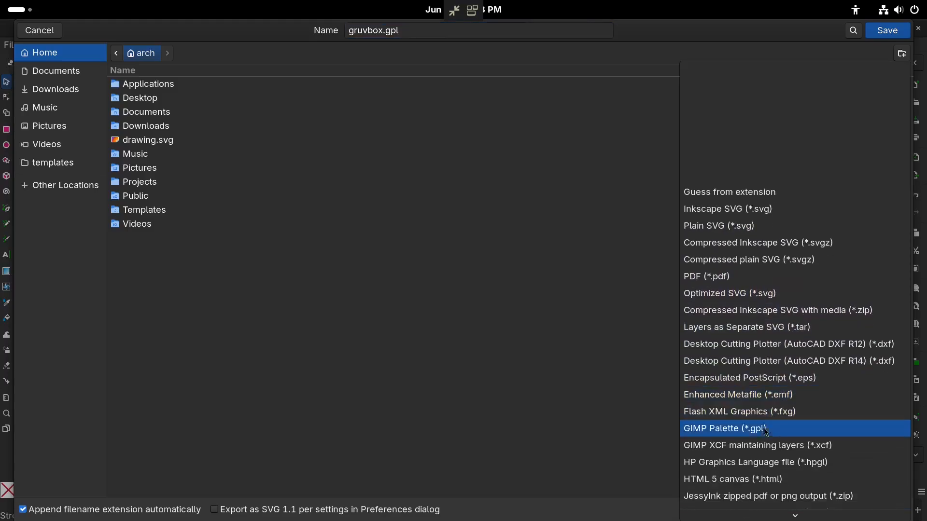
{"action": "scroll", "coordinate": [753, 407], "scroll_direction": "down", "scroll_amount": 2}
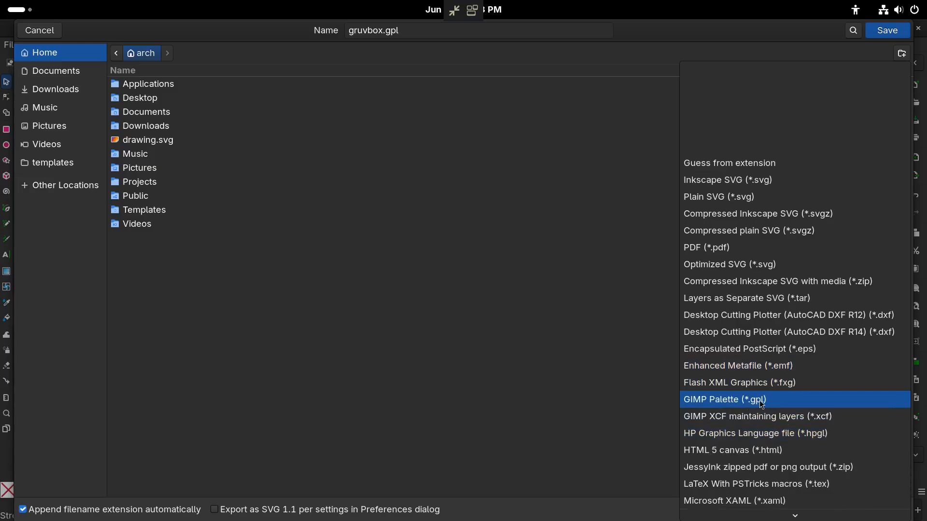
{"action": "left_click", "coordinate": [762, 405]}
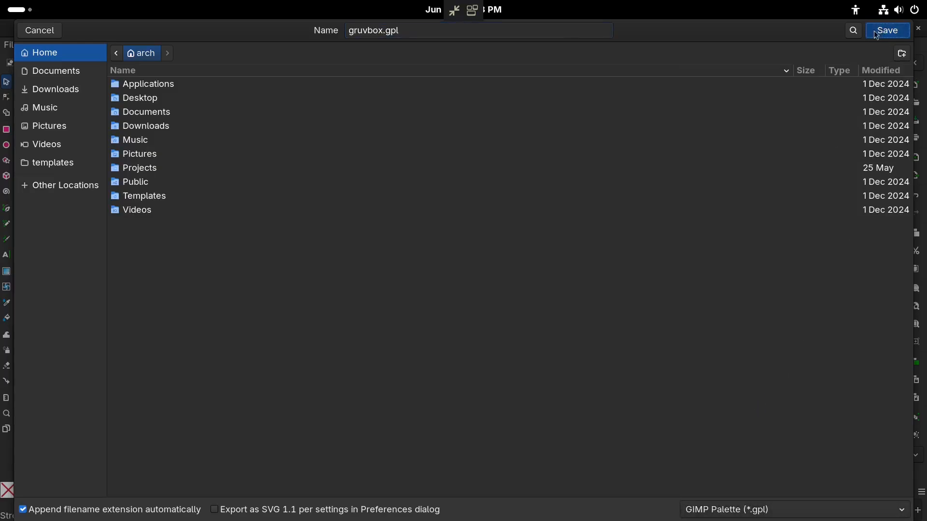
{"action": "left_click", "coordinate": [888, 31]}
Switch to the terminal and quit the Royal.gpl file open in Neovim.
{"action": "key", "text": "alt+Tab"}
{"action": "key", "text": "alt+Tab"}
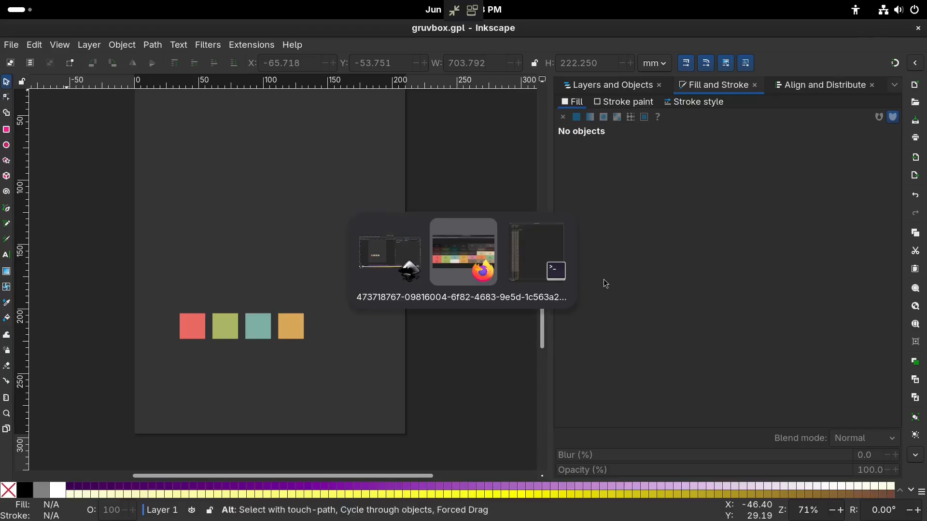
{"action": "type", "text": ":q"}
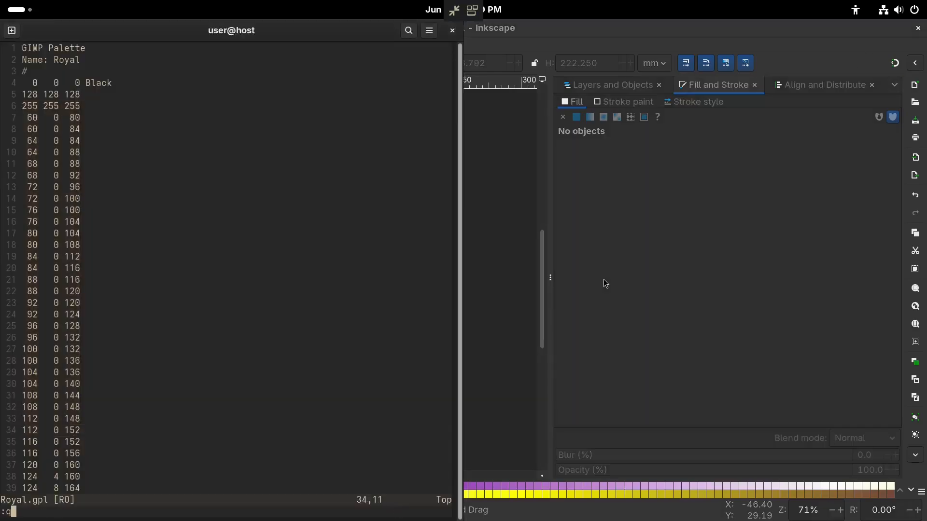
{"action": "key", "text": "Return"}
Change to the home directory and open gruvbox.gpl in Neovim.
{"action": "type", "text": "nvim"}
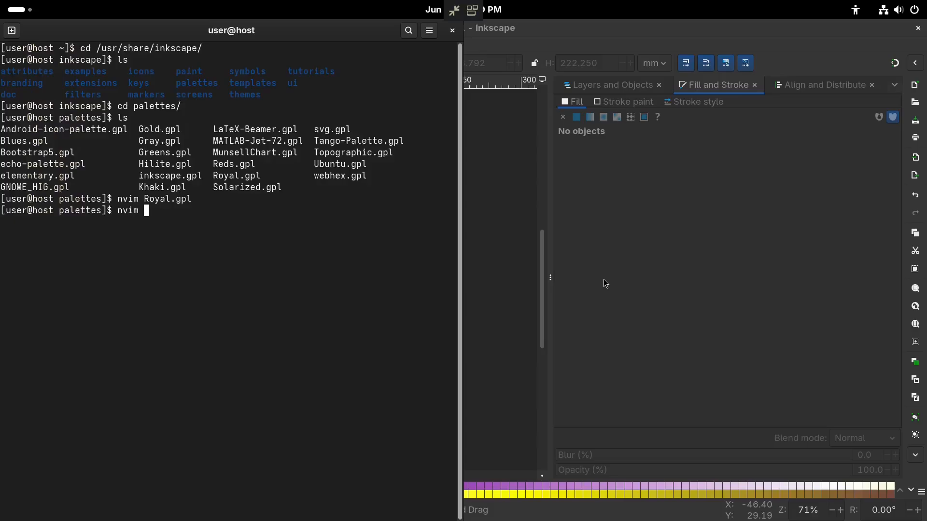
{"action": "key", "text": "BackSpace"}
{"action": "key", "text": "BackSpace"}
{"action": "key", "text": "BackSpace"}
{"action": "key", "text": "BackSpace"}
{"action": "key", "text": "BackSpace"}
{"action": "type", "text": "cd"}
{"action": "key", "text": "Return"}
{"action": "type", "text": "nvim "}
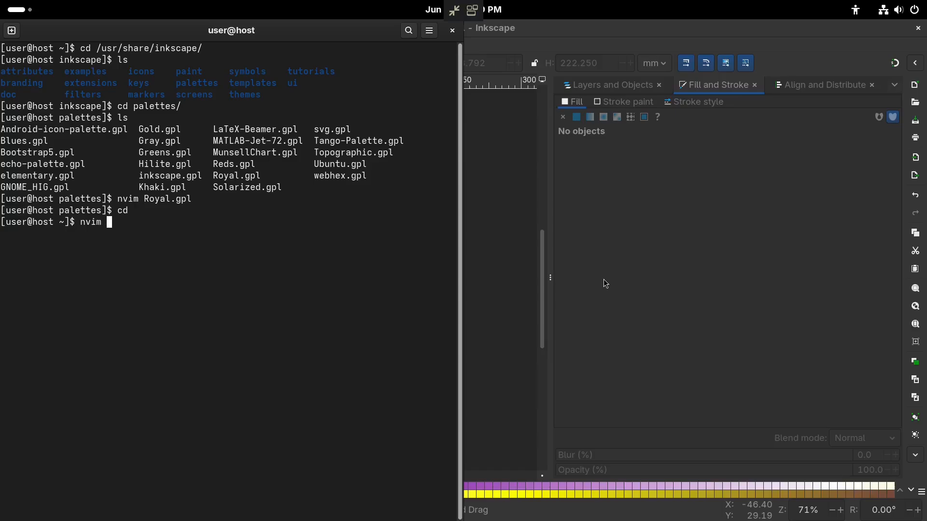
{"action": "type", "text": "gruvbox.gpl"}
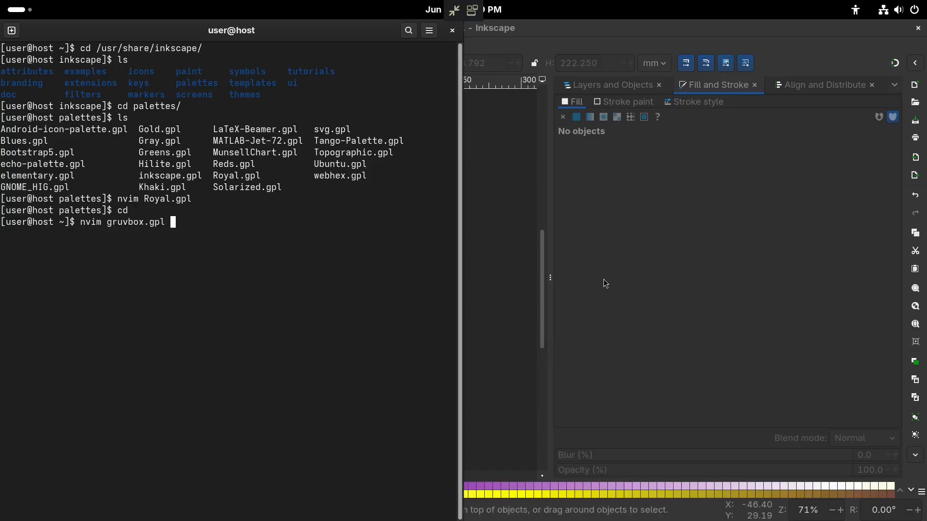
{"action": "key", "text": "Return"}
Examine the RGB values and hex names of the colour entries in gruvbox.gpl.
{"action": "key", "text": "i"}
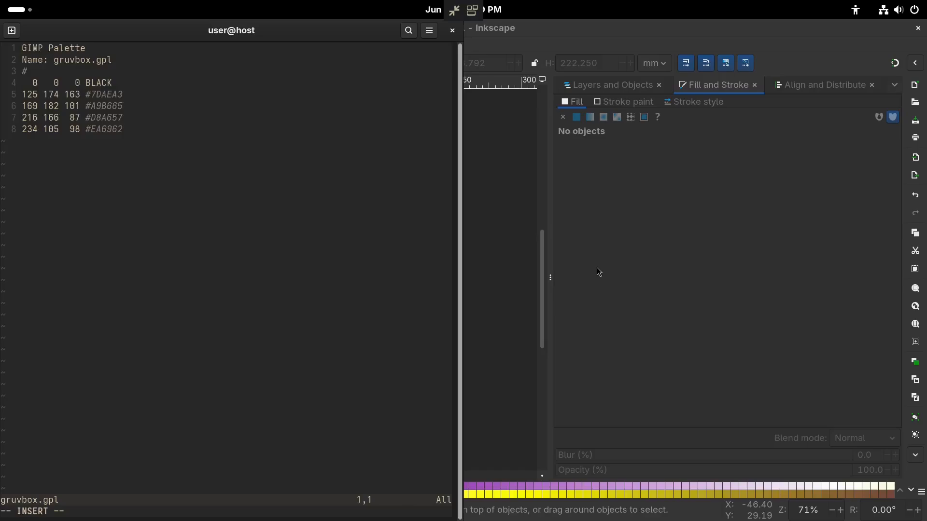
{"action": "left_click_drag", "start_coordinate": [160, 129], "coordinate": [1, 97]}
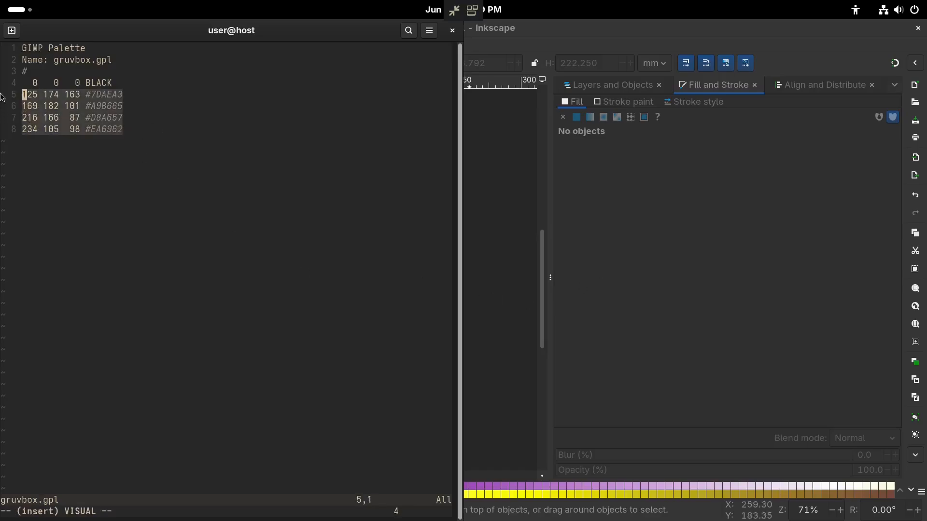
{"action": "left_click", "coordinate": [145, 120]}
{"action": "double_click", "coordinate": [105, 96]}
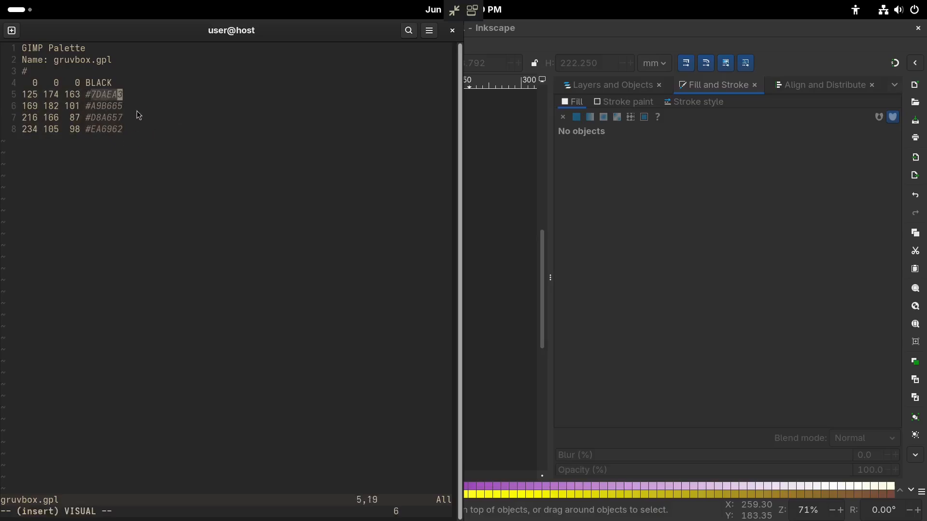
{"action": "left_click", "coordinate": [155, 144]}
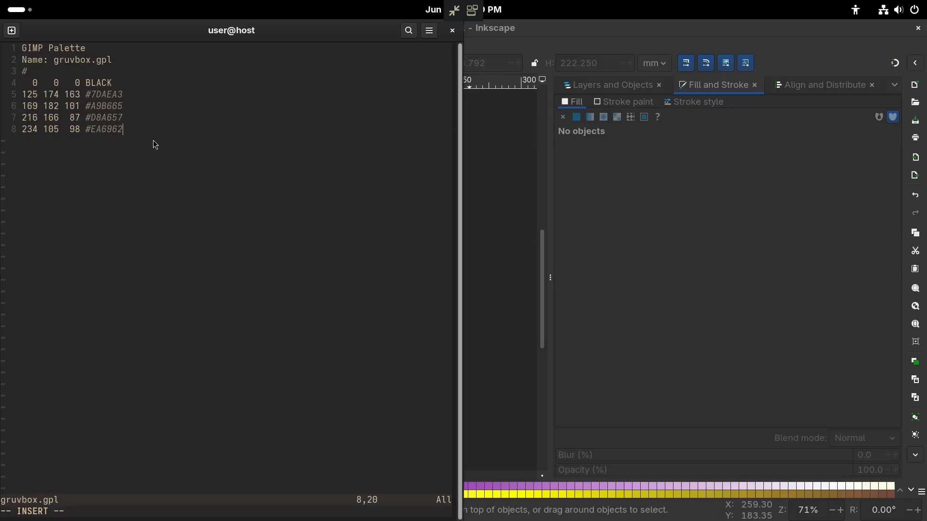
Tile the terminal on the other half of the screen and compare the file's colour entries with the browser's palette image and the Inkscape squares.
{"action": "key", "text": "super+Right"}
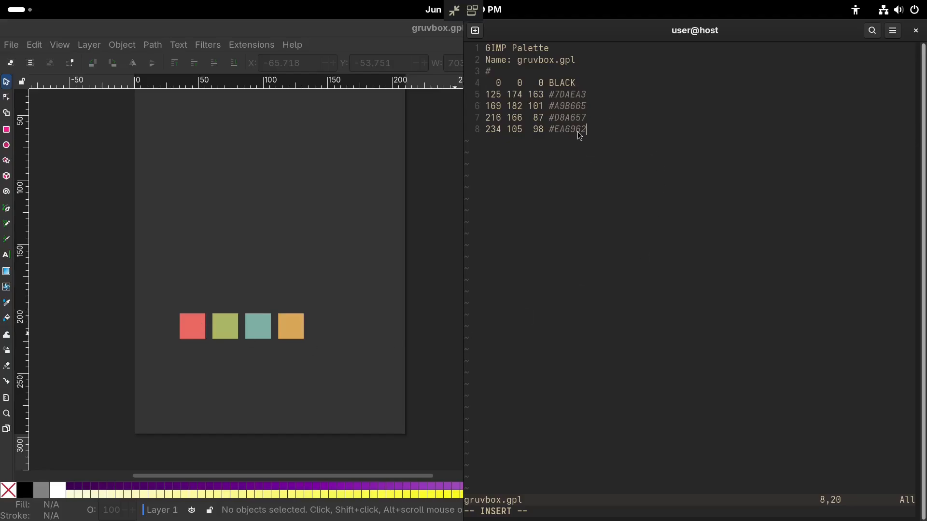
{"action": "key", "text": "alt+Tab"}
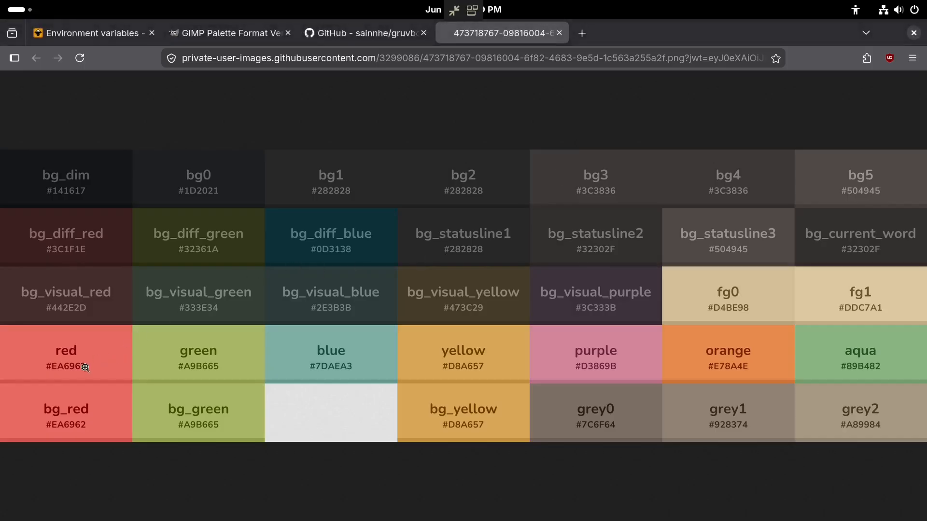
{"action": "key", "text": "alt+Tab"}
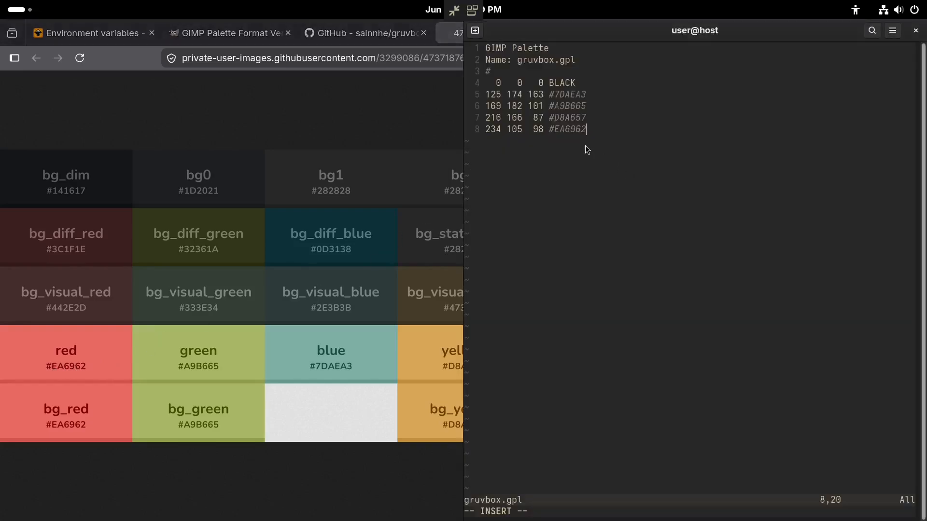
{"action": "double_click", "coordinate": [584, 132]}
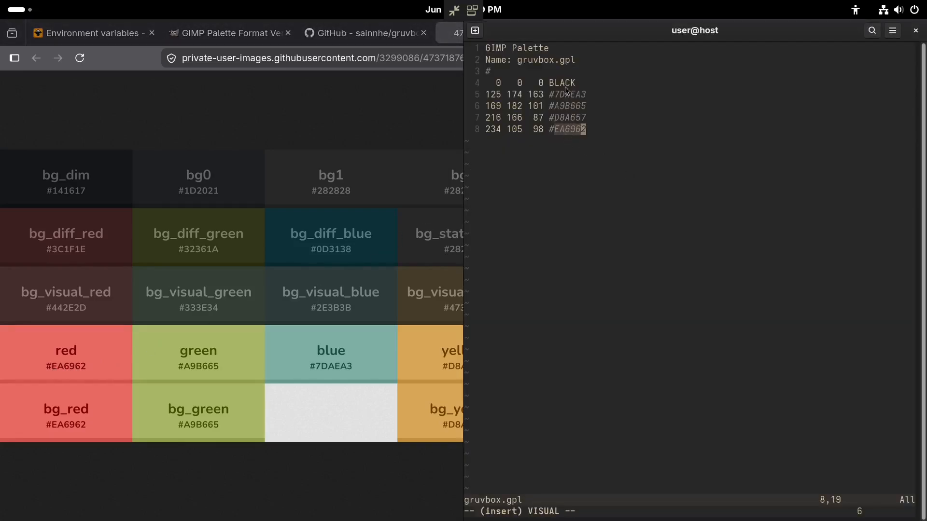
{"action": "key", "text": "alt+Tab"}
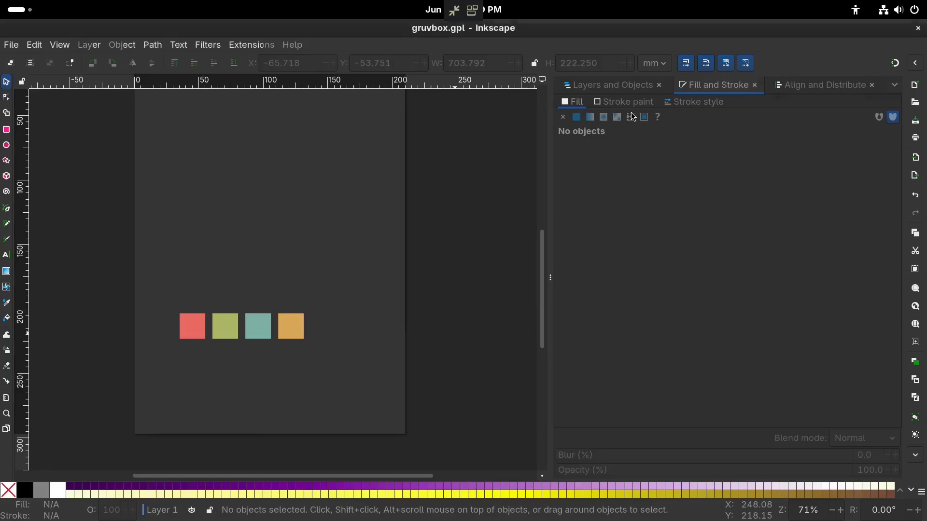
{"action": "key", "text": "alt+Tab"}
{"action": "key", "text": "alt+Tab"}
{"action": "key", "text": "alt+Tab"}
{"action": "key", "text": "alt+Tab"}
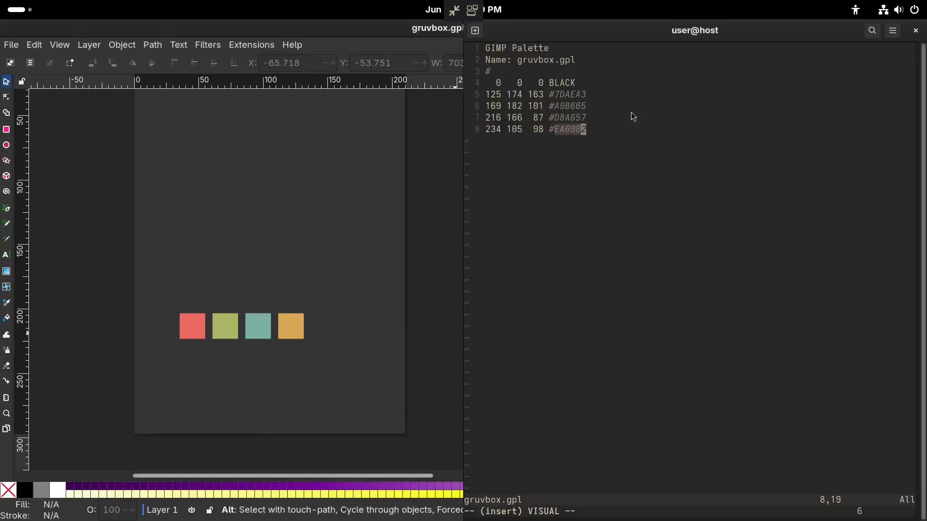
Move the #EA6962 line up so it sits directly below the BLACK entry in gruvbox.gpl.
{"action": "key", "text": "Escape"}
{"action": "key", "text": "Up"}
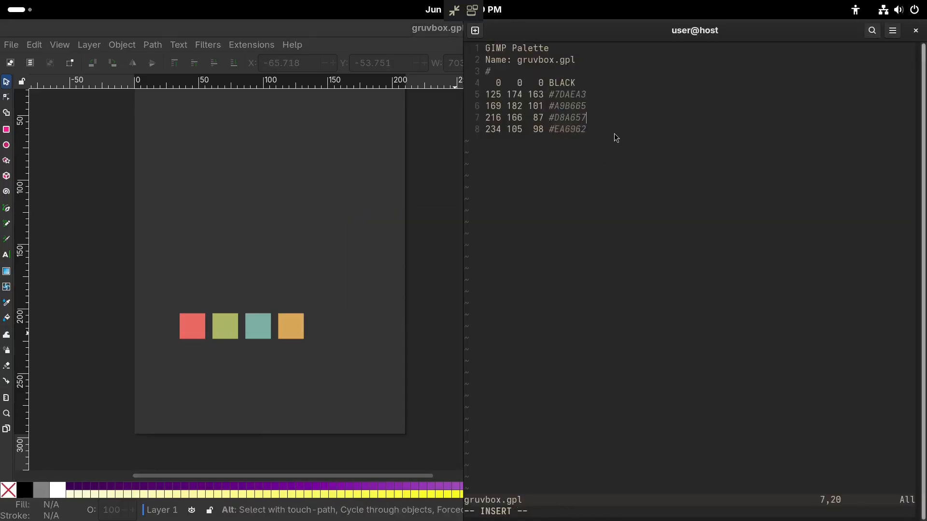
{"action": "key", "text": "Escape"}
{"action": "key", "text": "d"}
{"action": "key", "text": "d"}
{"action": "key", "text": "k"}
{"action": "key", "text": "k"}
{"action": "key", "text": "k"}
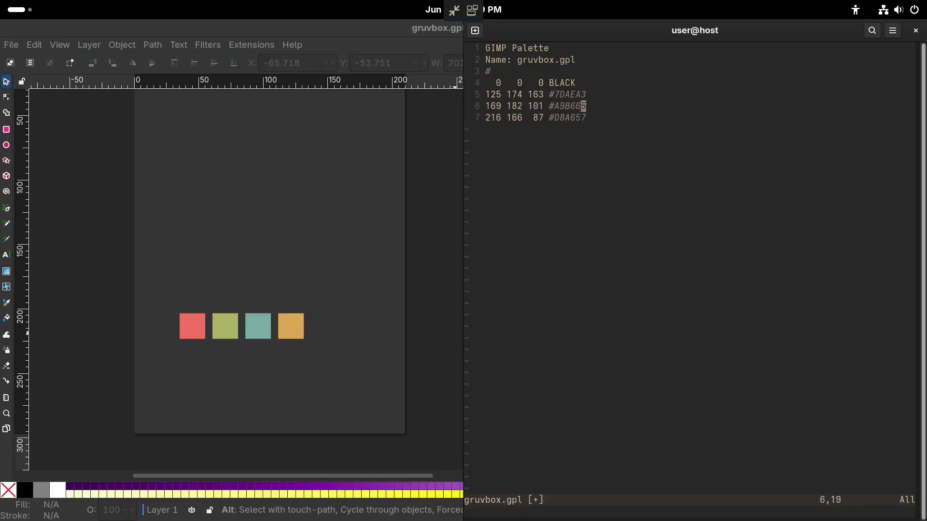
{"action": "key", "text": "i"}
{"action": "key", "text": "Down"}
{"action": "key", "text": "Down"}
{"action": "key", "text": "Down"}
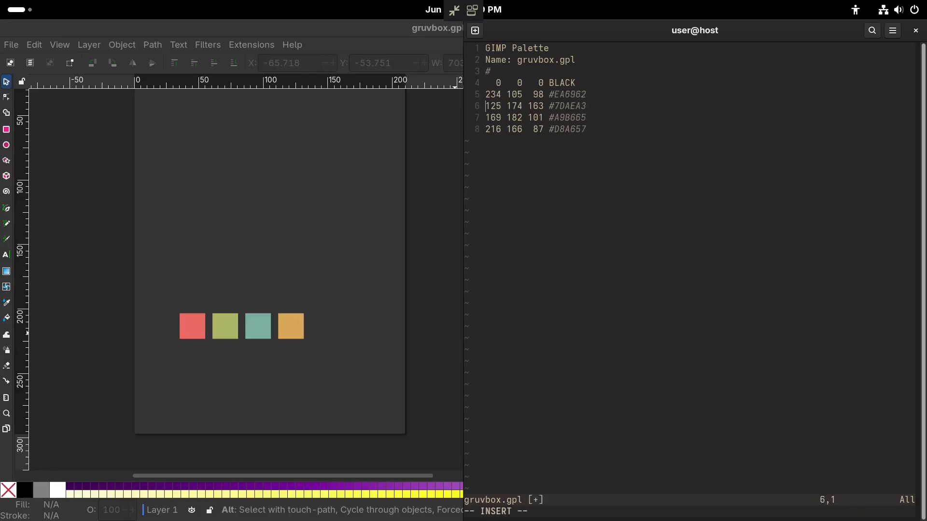
Add the colour entry 255 243 12 as a new last line of gruvbox.gpl, save the file and quit Neovim.
{"action": "key", "text": "End"}
{"action": "key", "text": "Return"}
{"action": "type", "text": "255 "}
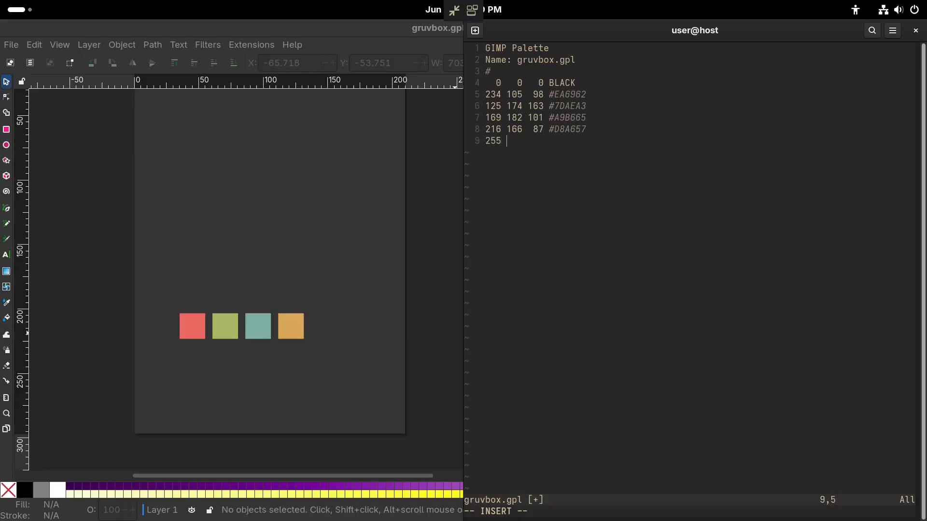
{"action": "type", "text": "26"}
{"action": "key", "text": "BackSpace"}
{"action": "type", "text": "43 12"}
{"action": "key", "text": "Escape"}
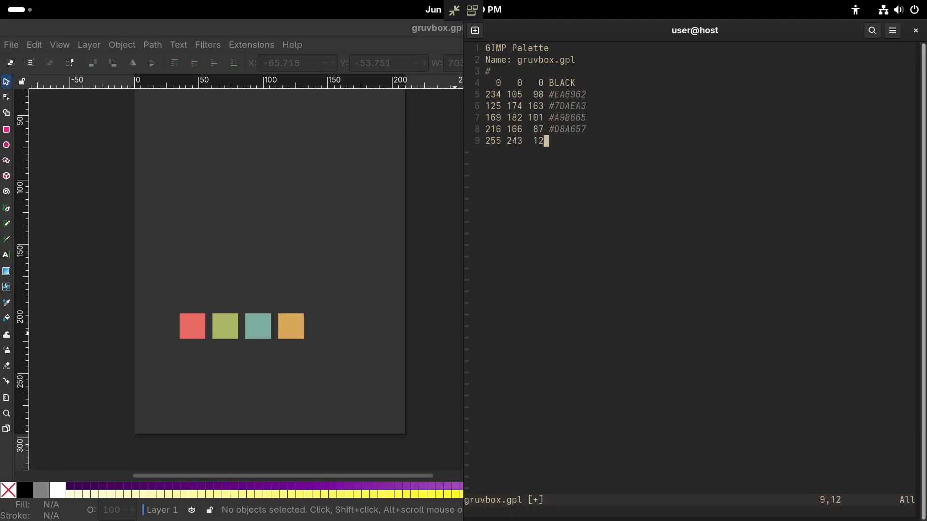
{"action": "type", "text": ":wq"}
{"action": "key", "text": "Return"}
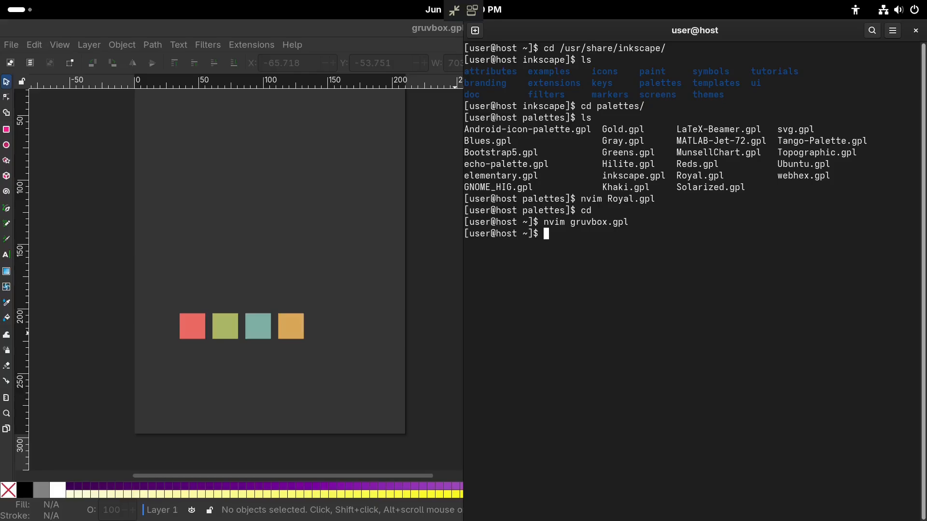
Copy gruvbox.gpl into /usr/share/inkscape/palettes/ with sudo, authenticating with the account password.
{"action": "type", "text": "cp gruv"}
{"action": "key", "text": "Tab"}
{"action": "type", "text": "/usr/sh"}
{"action": "key", "text": "Tab"}
{"action": "type", "text": "ink"}
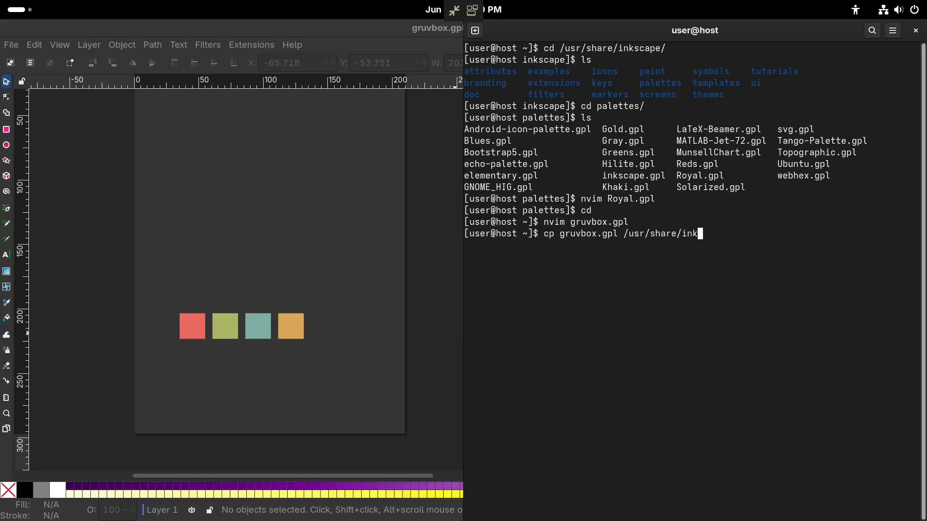
{"action": "key", "text": "Tab"}
{"action": "type", "text": "pal"}
{"action": "key", "text": "Tab"}
{"action": "key", "text": "ctrl+a"}
{"action": "type", "text": "sudo"}
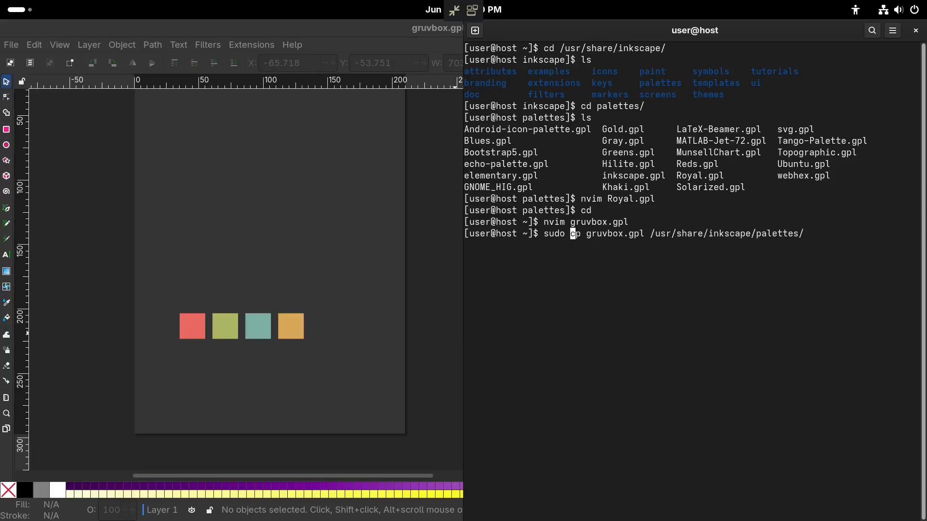
{"action": "key", "text": "Return"}
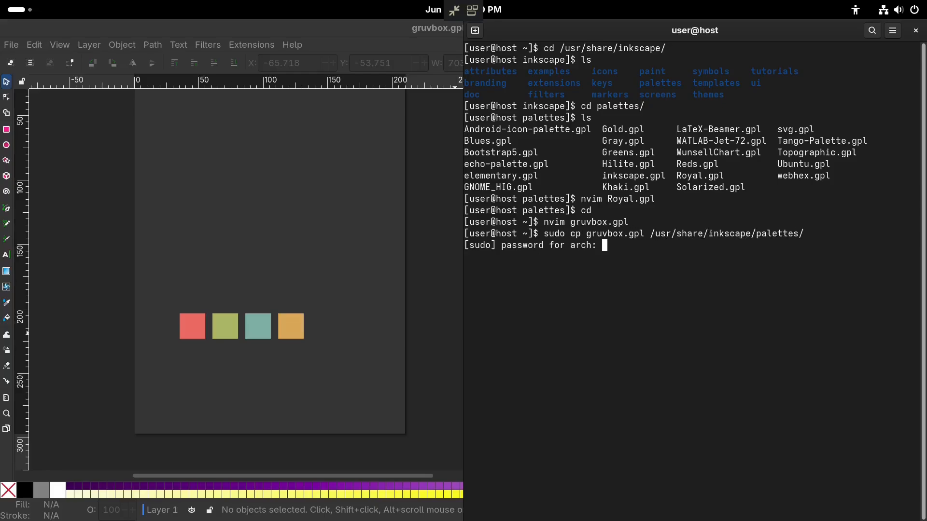
{"action": "key", "text": "Return"}
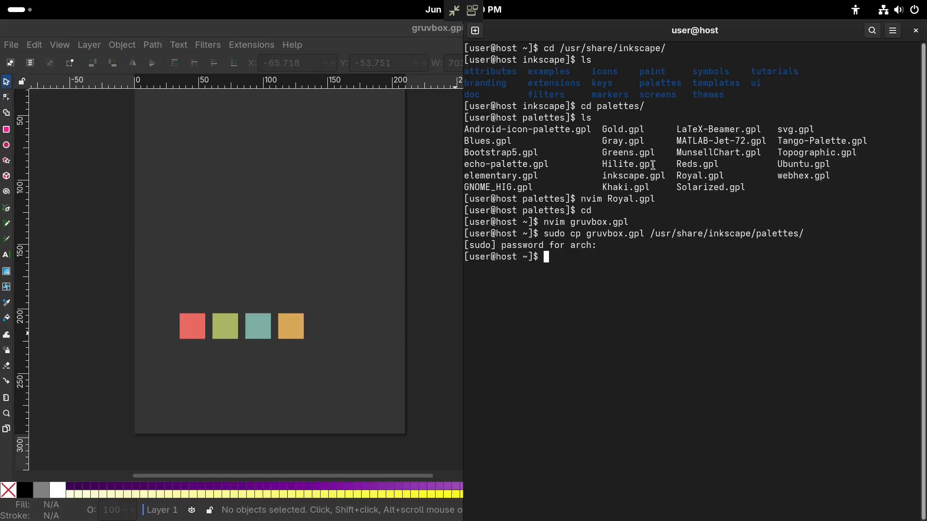
List the contents of /usr/share/inkscape/palettes/ and check for gruvbox.gpl.
{"action": "double_click", "coordinate": [783, 235]}
{"action": "key", "text": "super+c"}
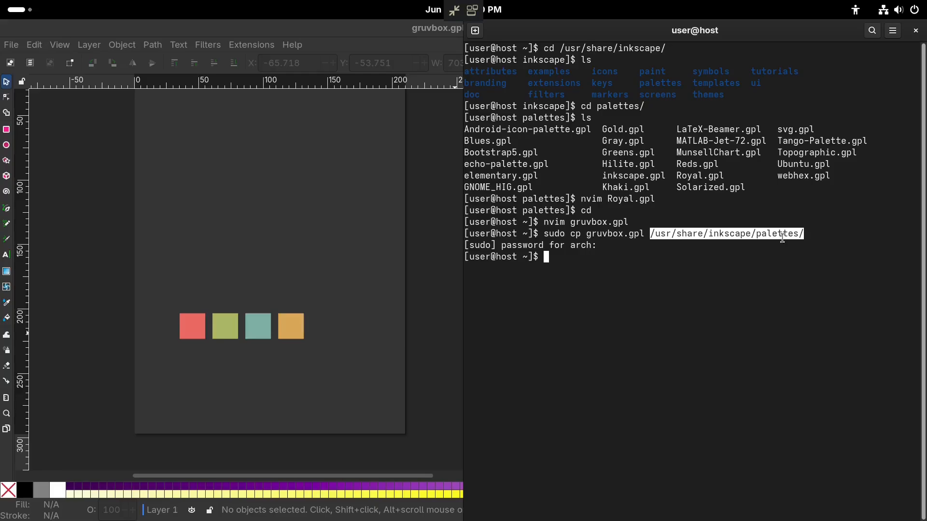
{"action": "type", "text": "ls"}
{"action": "middle_click", "coordinate": [783, 238]}
{"action": "key", "text": "Return"}
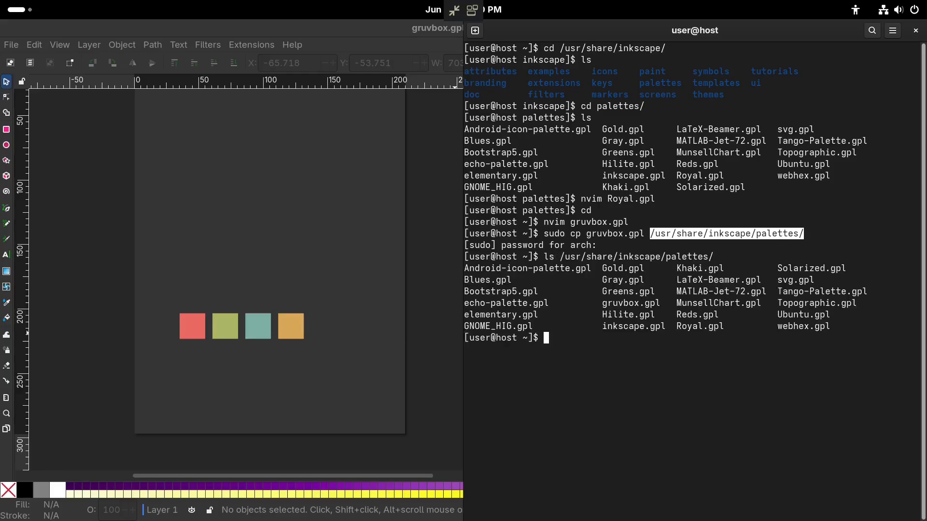
{"action": "double_click", "coordinate": [629, 309]}
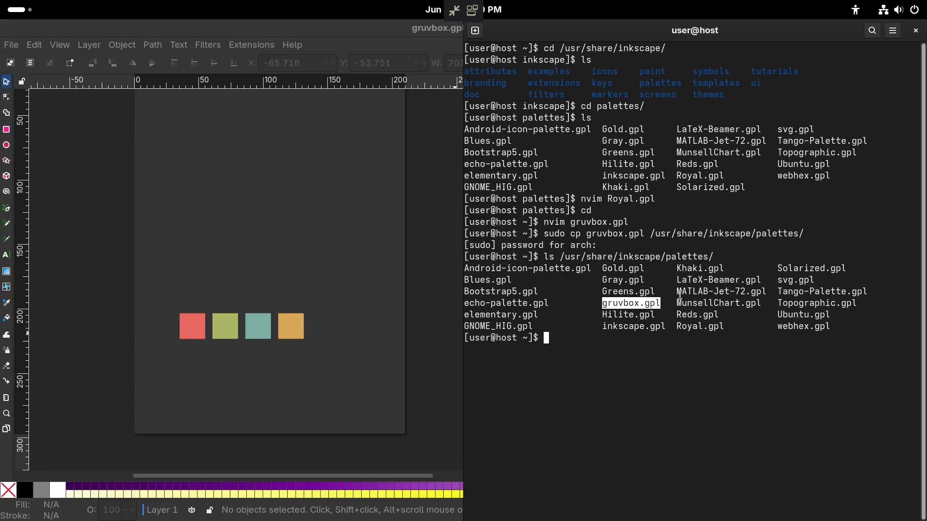
Switch to Inkscape and look for the gruvbox palette among the available palettes.
{"action": "key", "text": "alt+Tab"}
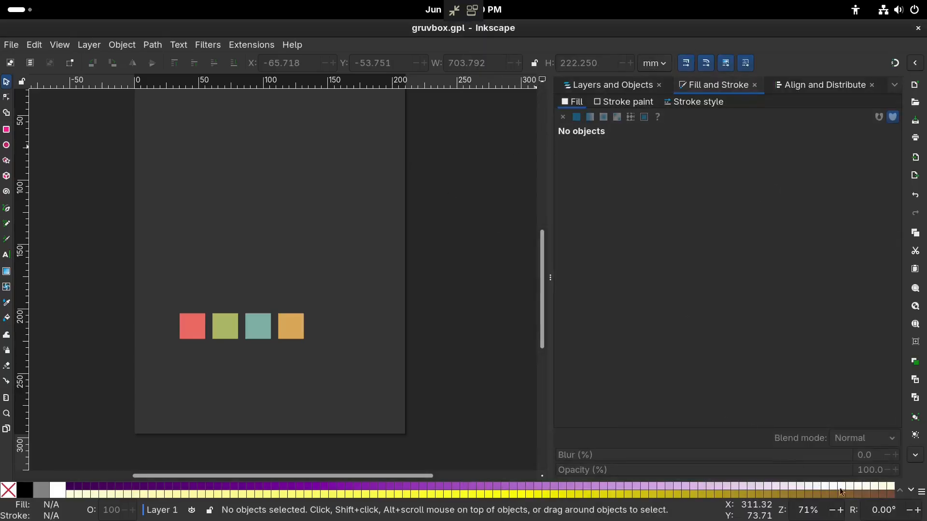
{"action": "left_click", "coordinate": [921, 491]}
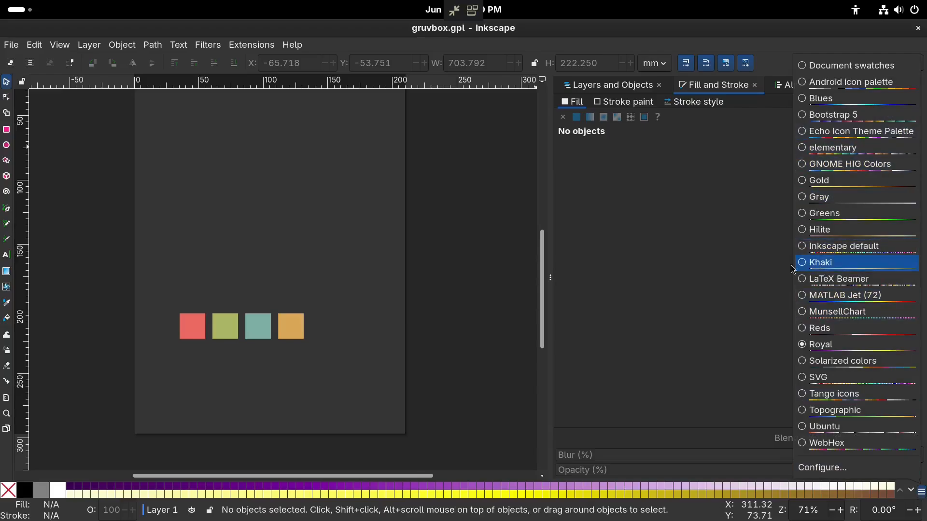
{"action": "left_click", "coordinate": [670, 244]}
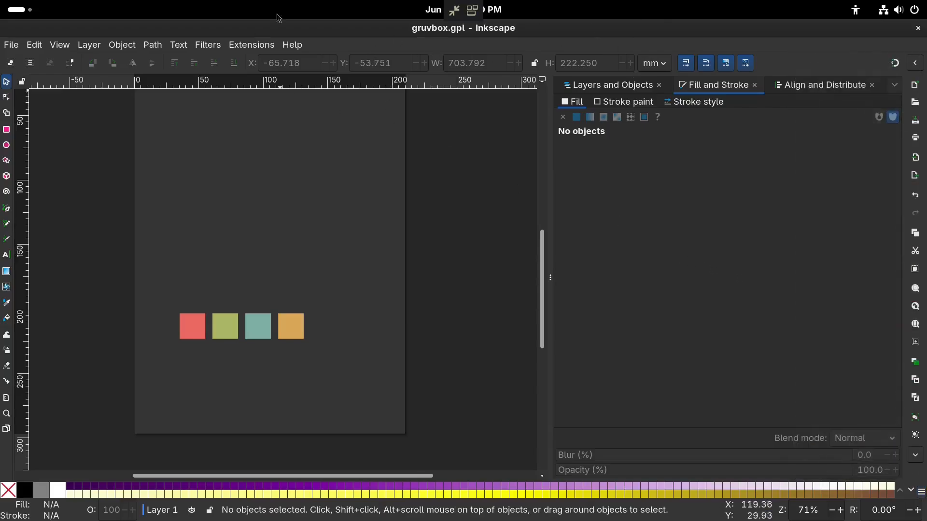
Close Inkscape without saving the document as SVG and launch Inkscape again.
{"action": "left_click", "coordinate": [917, 30]}
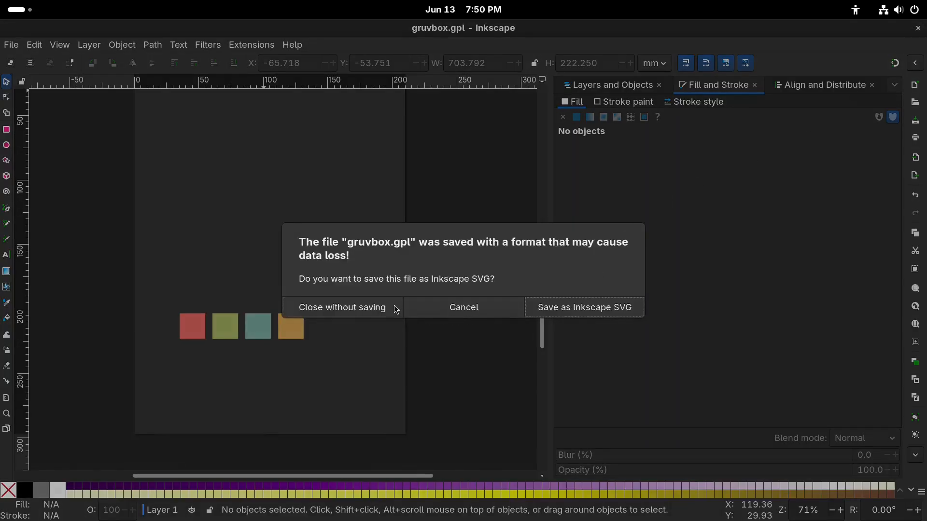
{"action": "left_click", "coordinate": [396, 309]}
{"action": "key", "text": "super"}
{"action": "type", "text": "ink"}
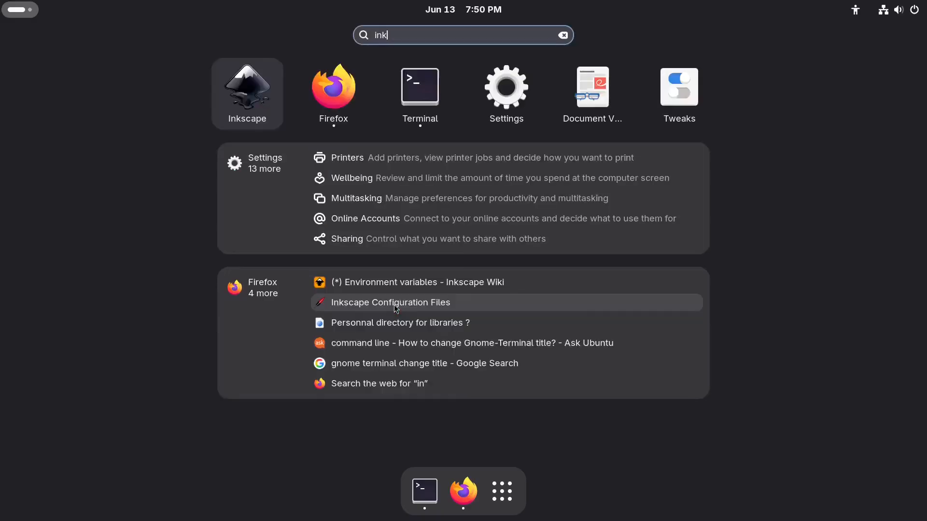
{"action": "key", "text": "Return"}
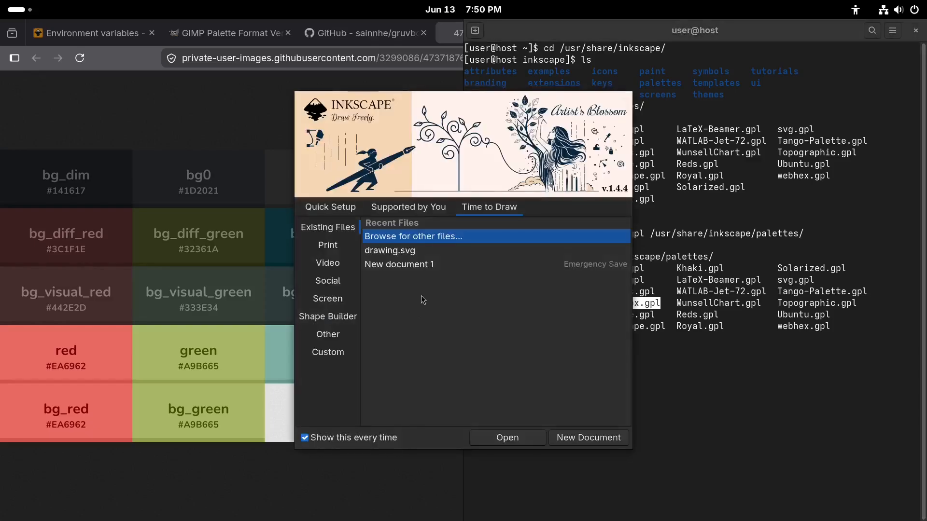
Open the recent file drawing.svg and switch the colour palette to gruvbox.gpl.
{"action": "left_click", "coordinate": [411, 252]}
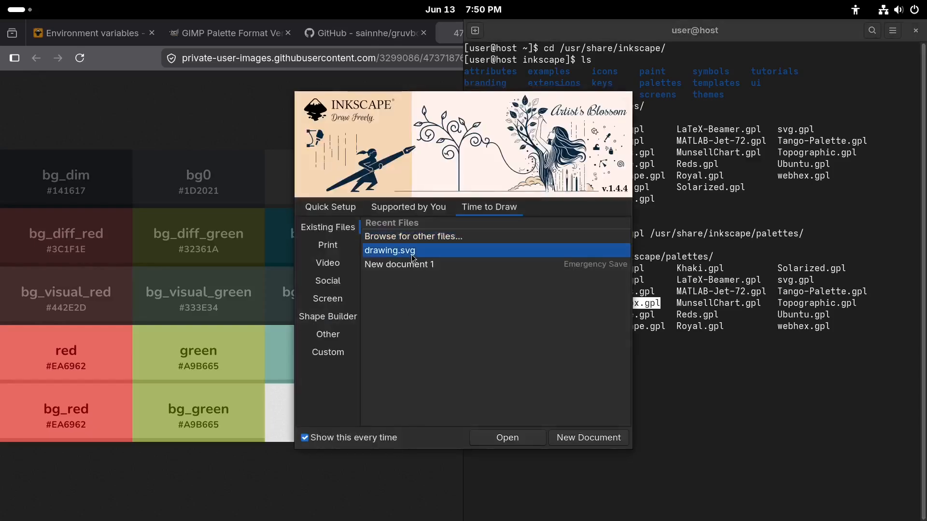
{"action": "left_click", "coordinate": [507, 438]}
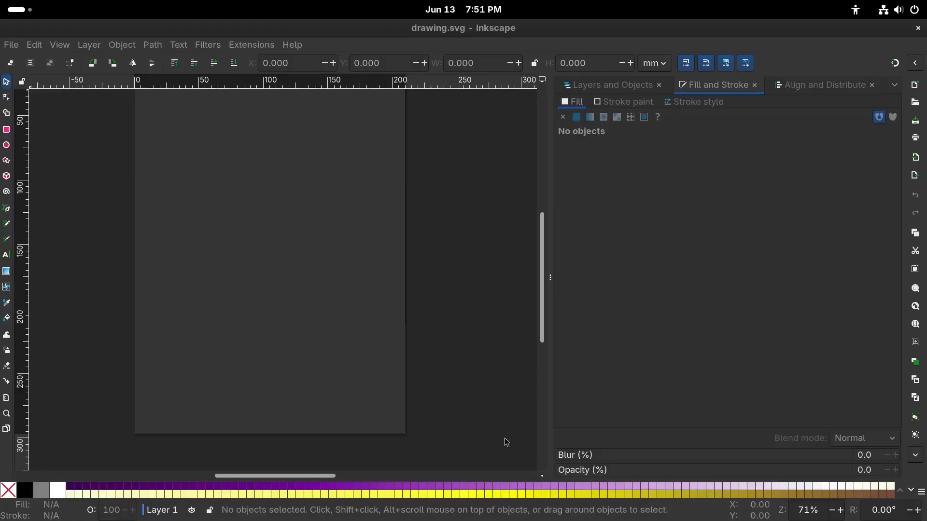
{"action": "left_click", "coordinate": [922, 492]}
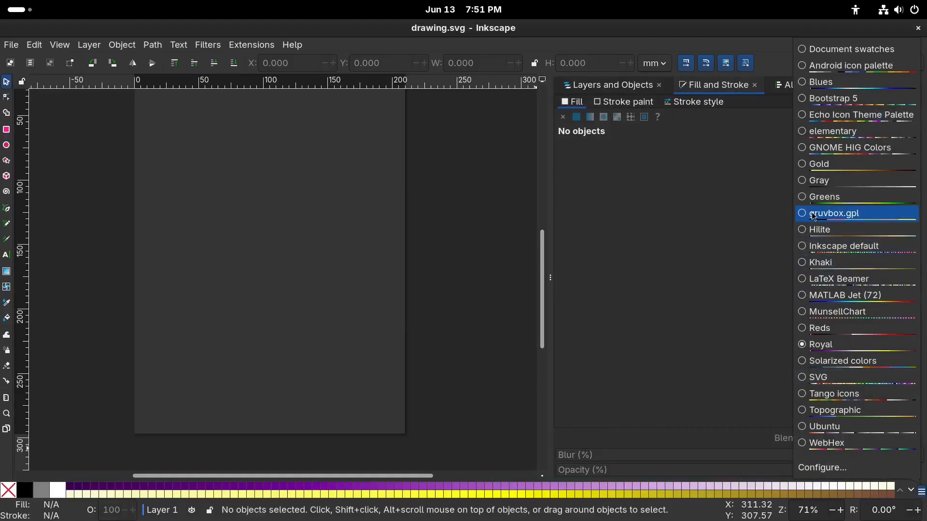
{"action": "left_click", "coordinate": [838, 215]}
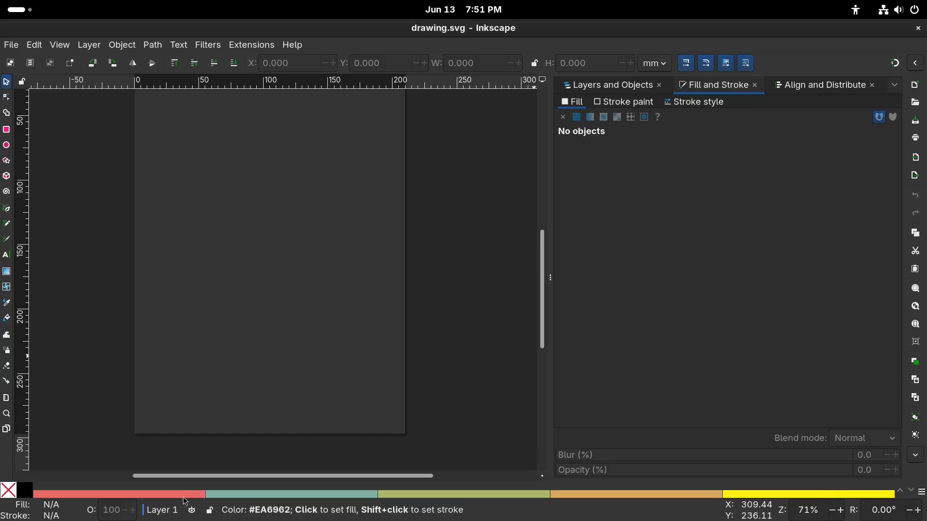
Draw a rectangle about 88 mm wide and 73 mm high in the upper half of the page and deselect it.
{"action": "left_click", "coordinate": [7, 130]}
{"action": "mouse_move", "coordinate": [209, 147]}
{"action": "left_mouse_down"}
{"action": "mouse_move", "coordinate": [305, 292]}
{"action": "mouse_move", "coordinate": [352, 304]}
{"action": "mouse_move", "coordinate": [323, 242]}
{"action": "left_mouse_up"}
{"action": "key", "text": "Escape"}
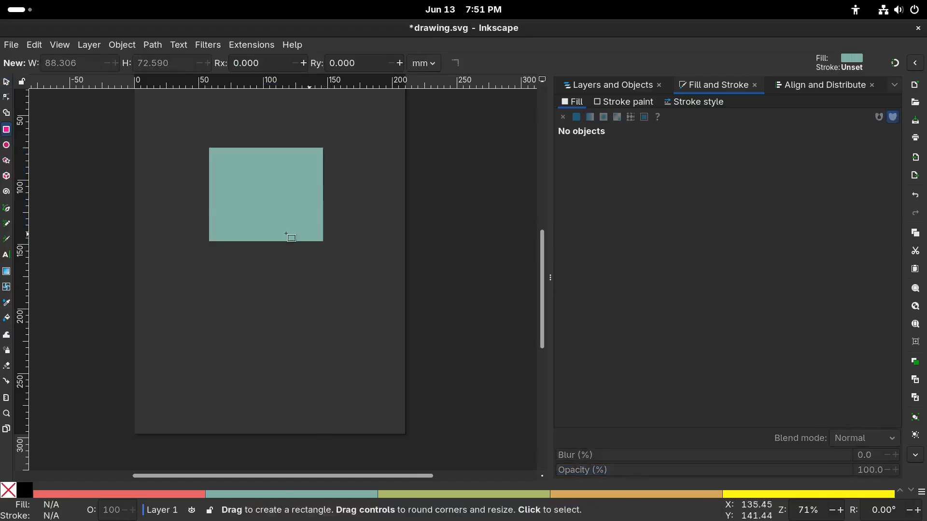
{"action": "left_click", "coordinate": [175, 495]}
{"action": "left_click", "coordinate": [289, 221]}
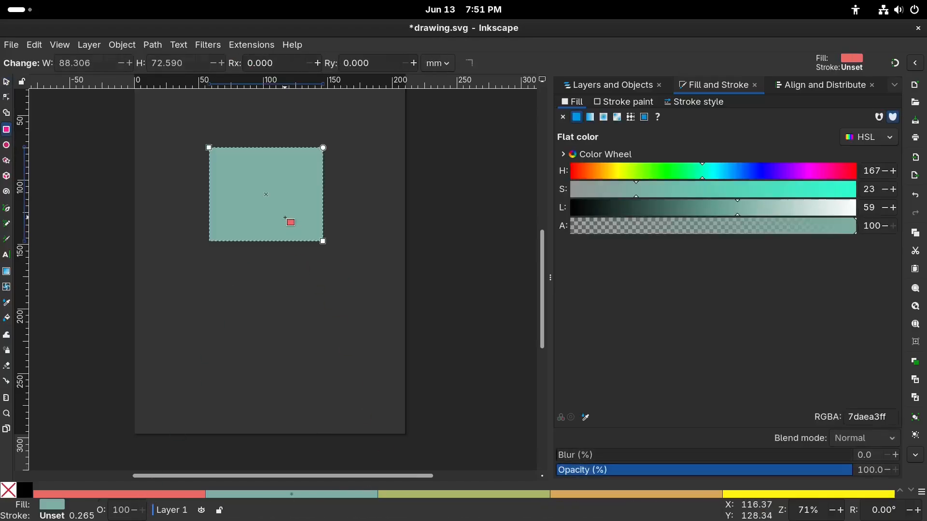
{"action": "key", "text": "Escape"}
Select the rectangle, try the palette's red #EA6962 as its fill, and change the fill to the green #A9B665.
{"action": "key", "text": "s"}
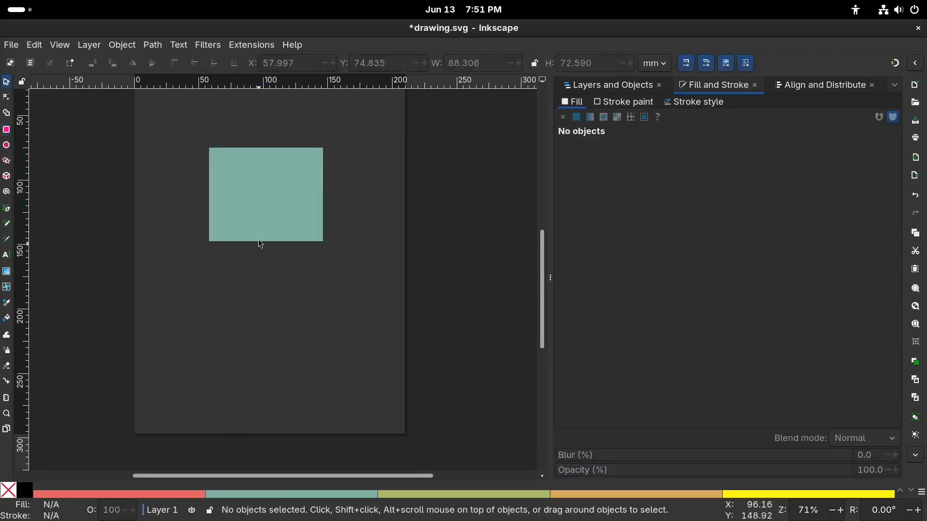
{"action": "left_click", "coordinate": [265, 236]}
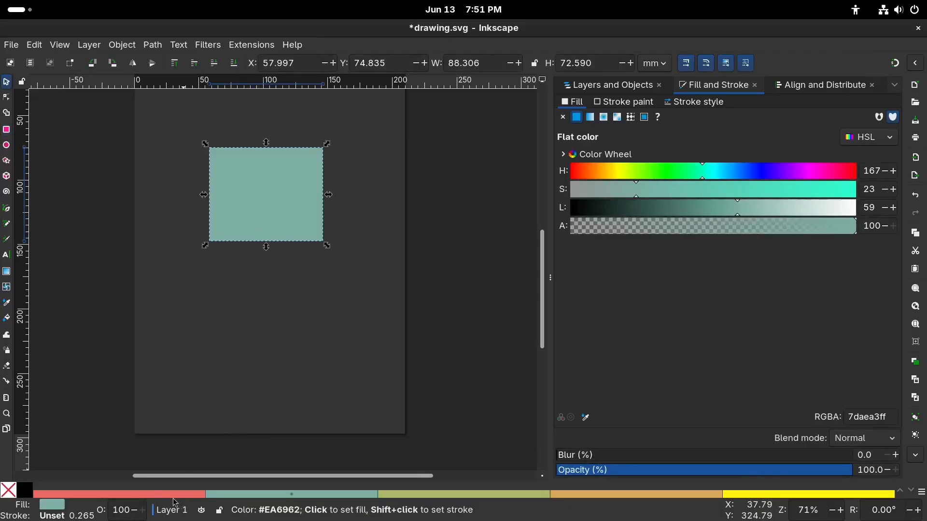
{"action": "left_click", "coordinate": [188, 495]}
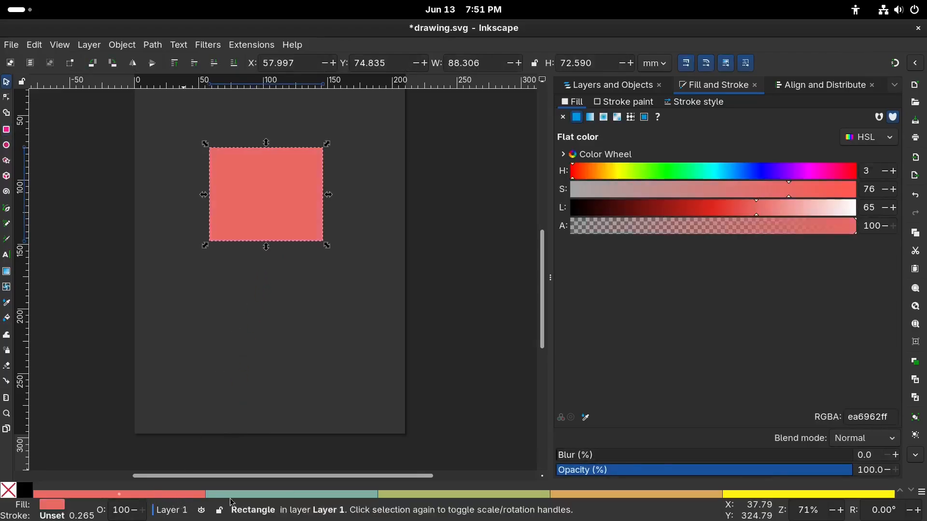
{"action": "left_click", "coordinate": [479, 494]}
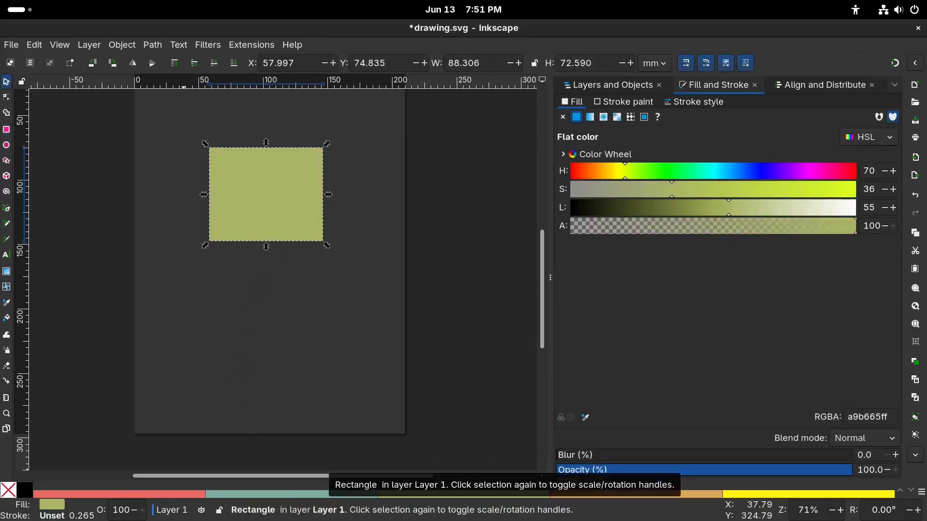